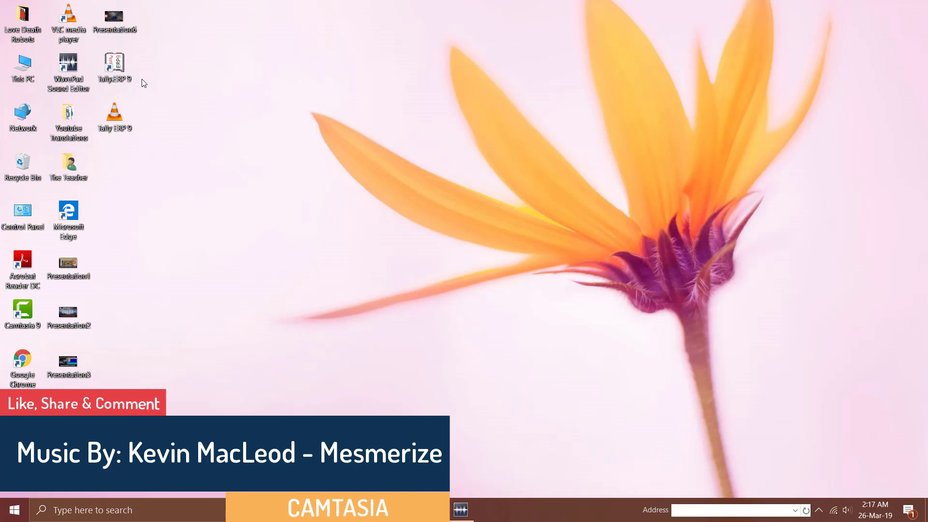
Launch Tally.ERP 9 and highlight Work in Educational Mode on the Startup screen.
{"action": "double_click", "coordinate": [116, 73]}
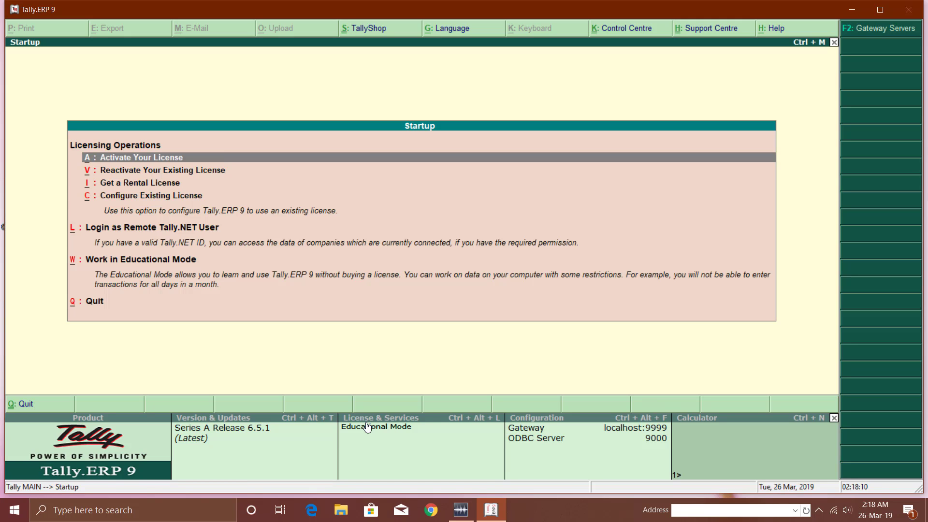
{"action": "key", "text": "Down"}
{"action": "key", "text": "Down"}
{"action": "key", "text": "Down"}
{"action": "key", "text": "Down"}
{"action": "key", "text": "Down"}
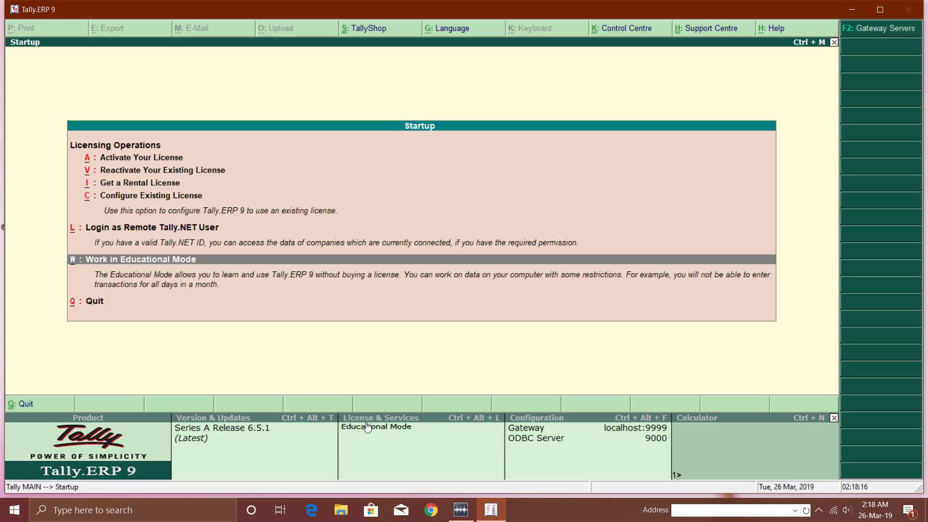
Enter Educational Mode and step through the Company Info menu options.
{"action": "key", "text": "Return"}
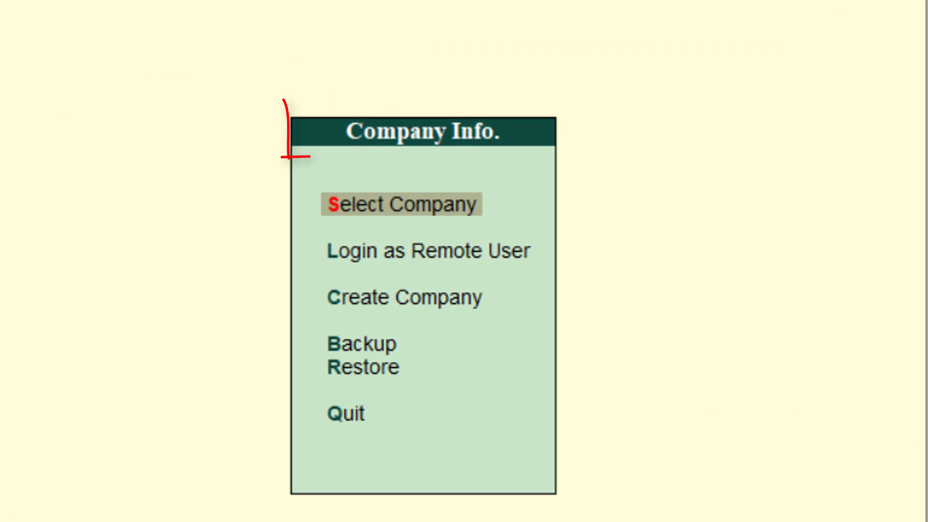
{"action": "key", "text": "Down"}
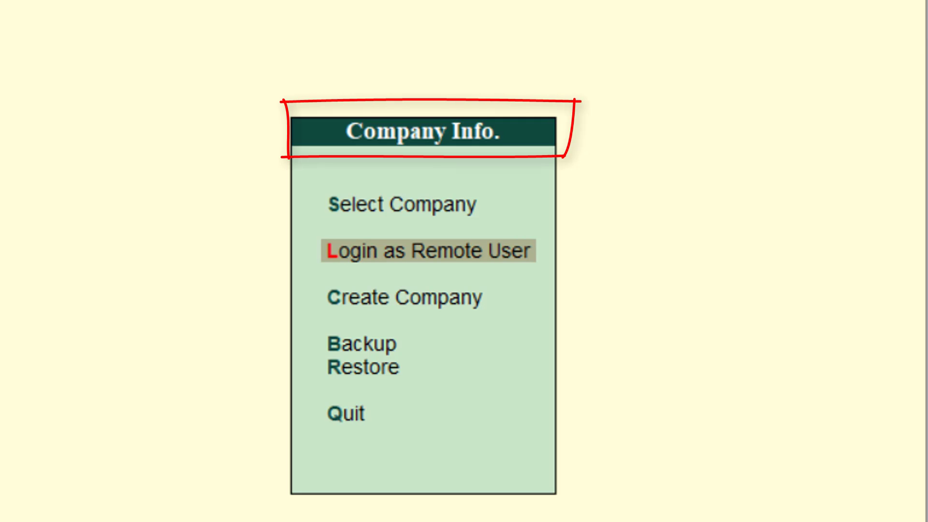
{"action": "key", "text": "Down"}
{"action": "key", "text": "Down"}
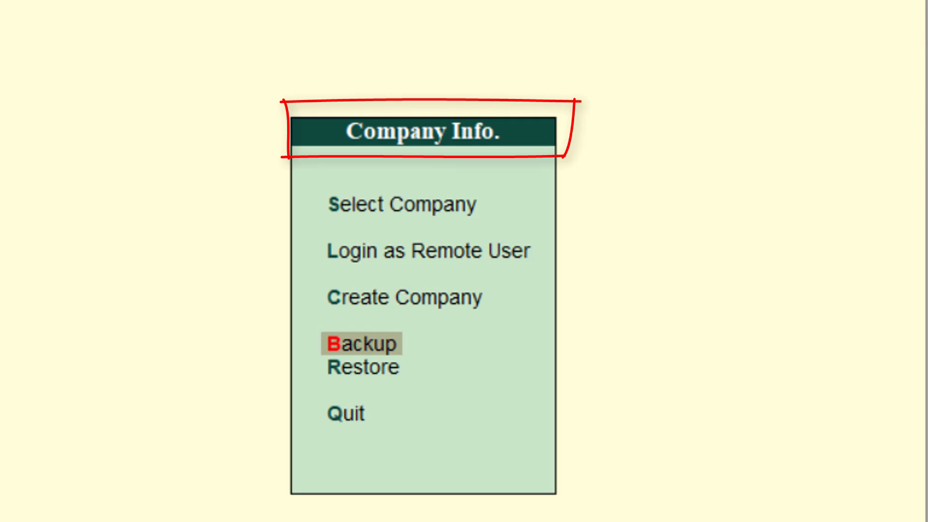
{"action": "key", "text": "Up"}
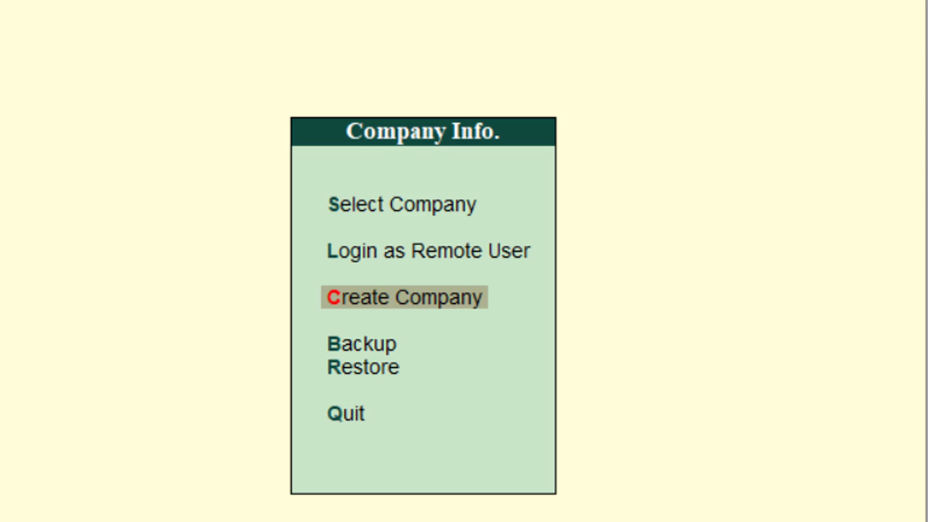
{"action": "key", "text": "Up"}
{"action": "key", "text": "Up"}
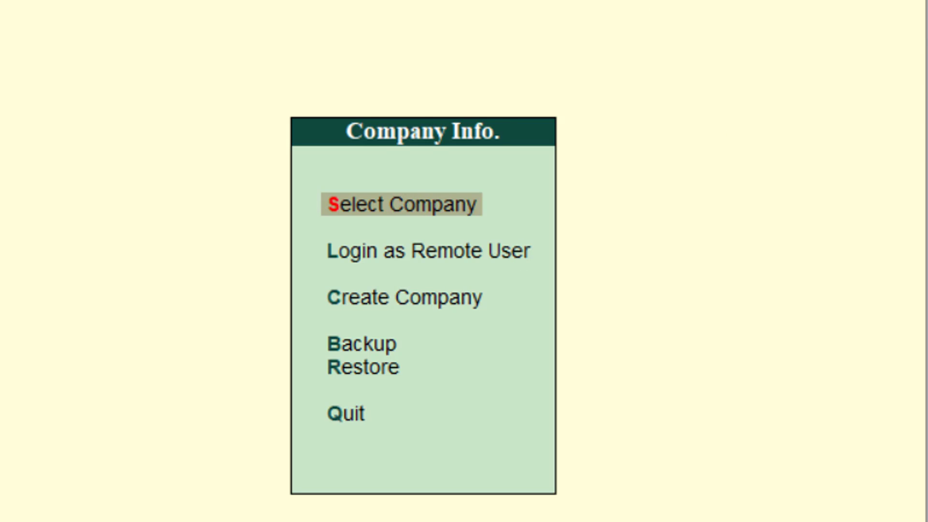
{"action": "key", "text": "Down"}
{"action": "key", "text": "Down"}
{"action": "key", "text": "Down"}
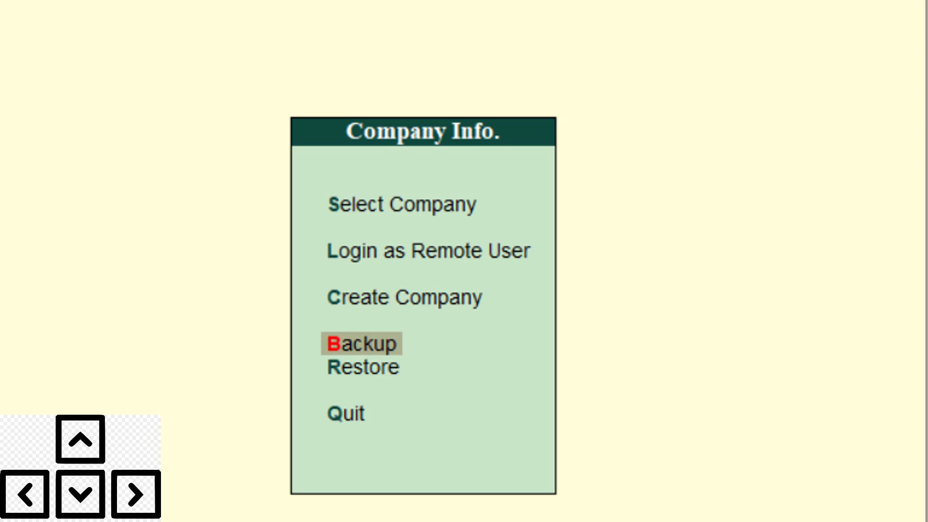
{"action": "key", "text": "Up"}
{"action": "key", "text": "Up"}
{"action": "key", "text": "Up"}
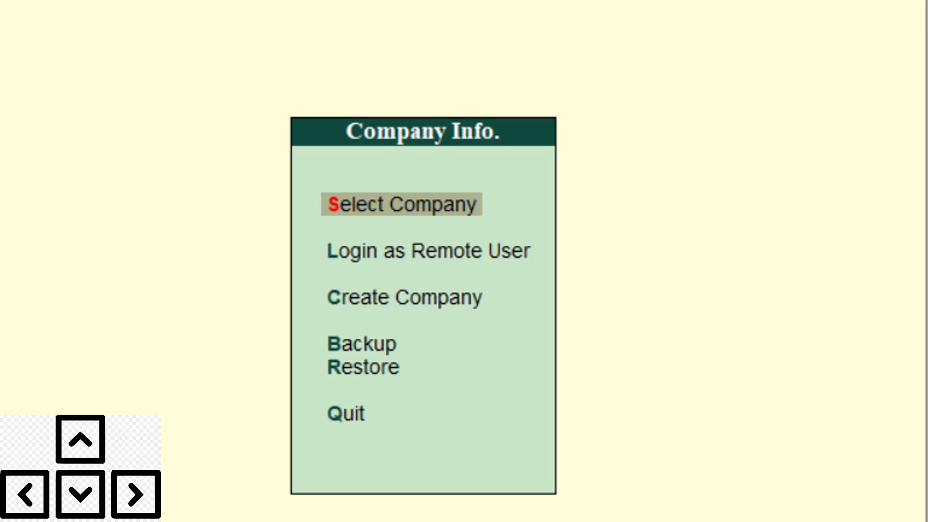
{"action": "key", "text": "Down"}
{"action": "key", "text": "Down"}
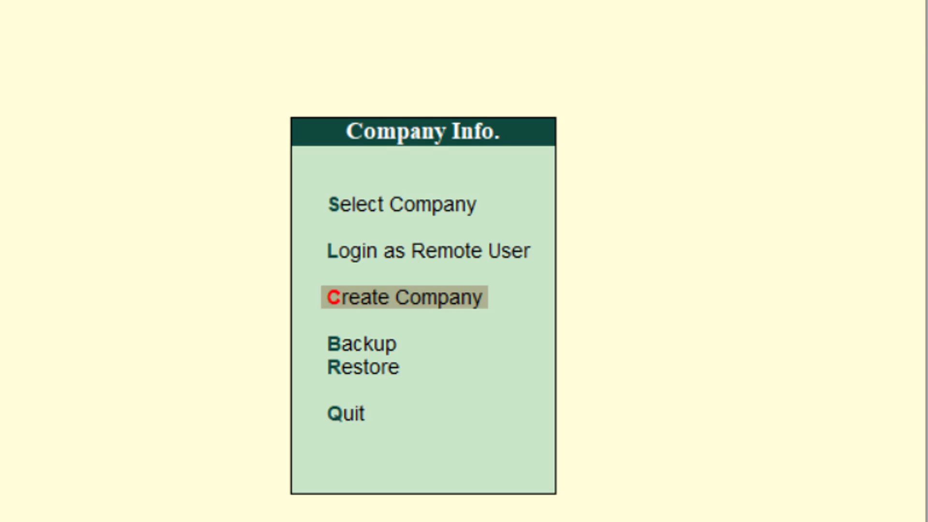
Cycle through Create, Backup, Restore and remote login options, ending on Select Company.
{"action": "key", "text": "Up"}
{"action": "key", "text": "Up"}
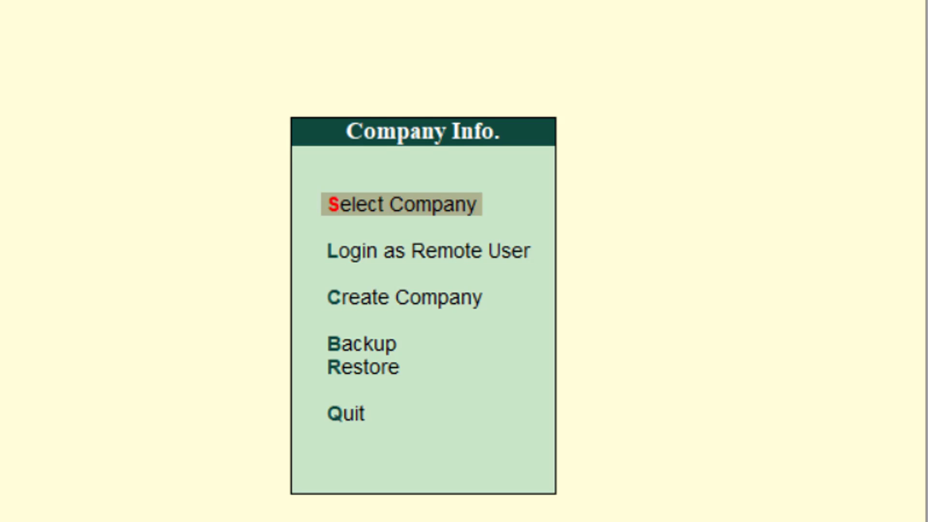
{"action": "key", "text": "Down"}
{"action": "key", "text": "Down"}
{"action": "key", "text": "Down"}
{"action": "key", "text": "Down"}
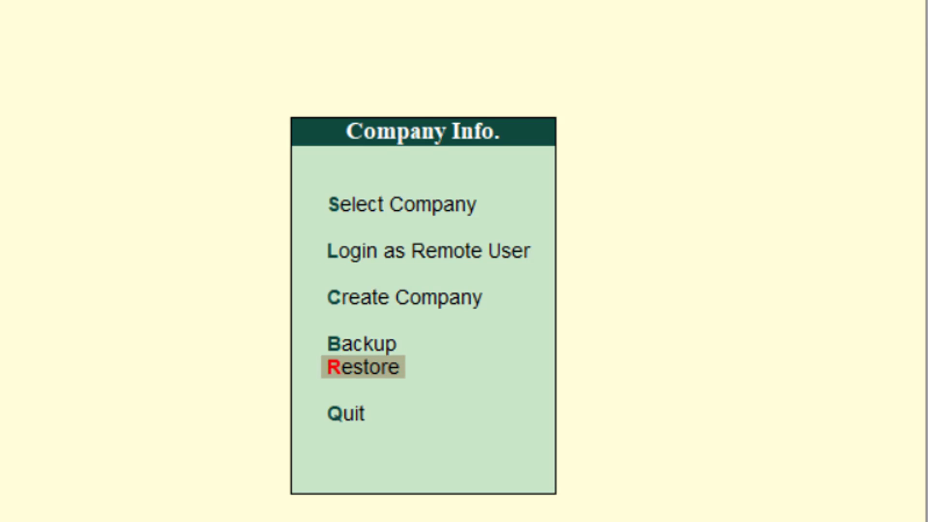
{"action": "key", "text": "Up"}
{"action": "key", "text": "Up"}
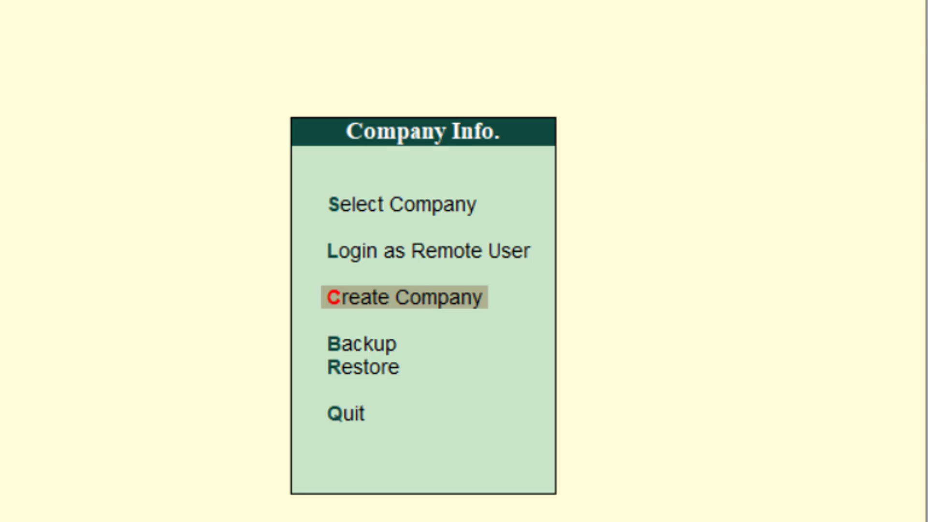
{"action": "key", "text": "Up"}
{"action": "key", "text": "Up"}
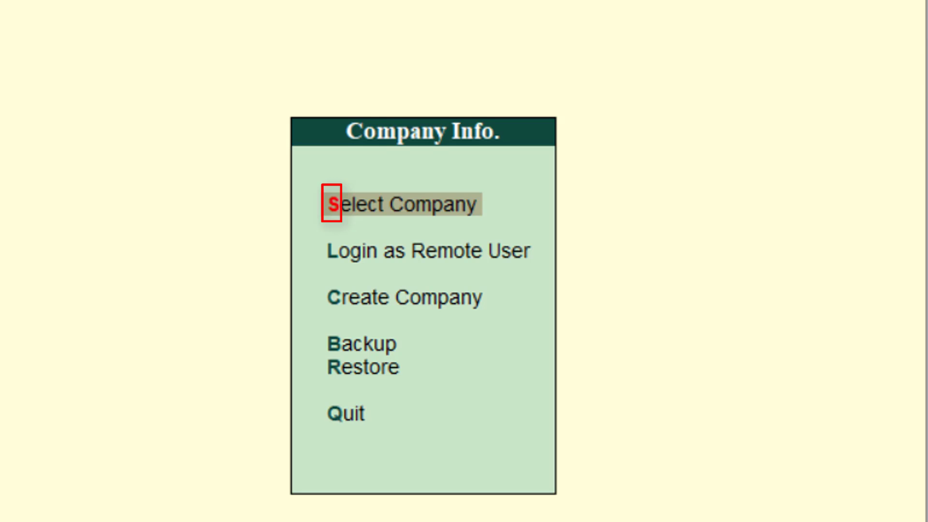
{"action": "key", "text": "Down"}
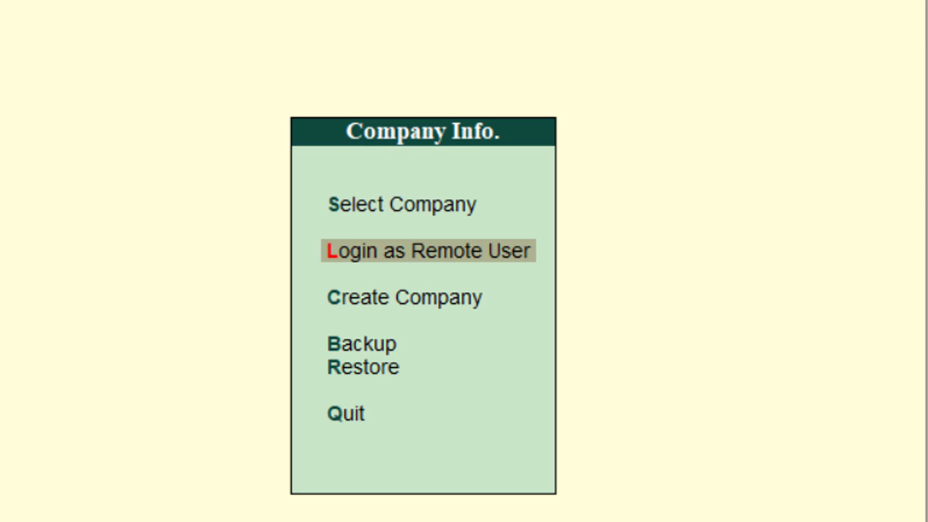
{"action": "key", "text": "Down"}
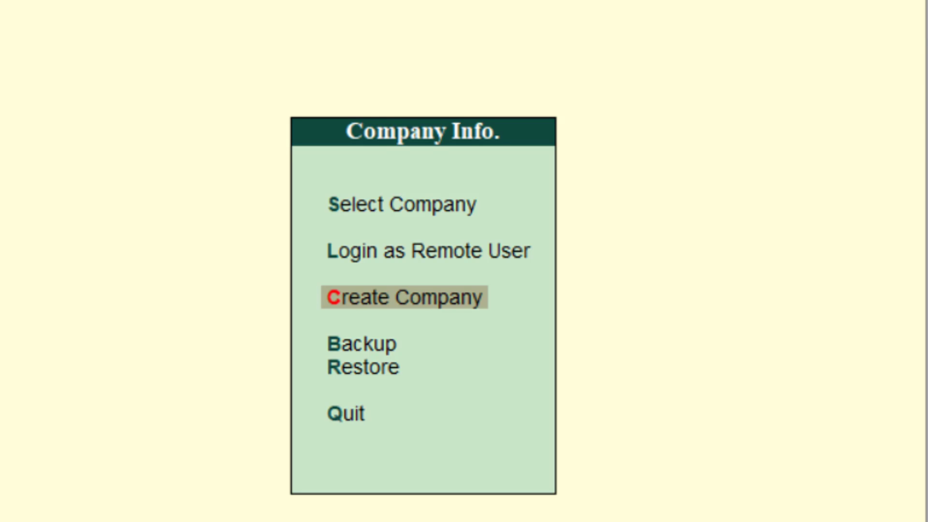
{"action": "key", "text": "Down"}
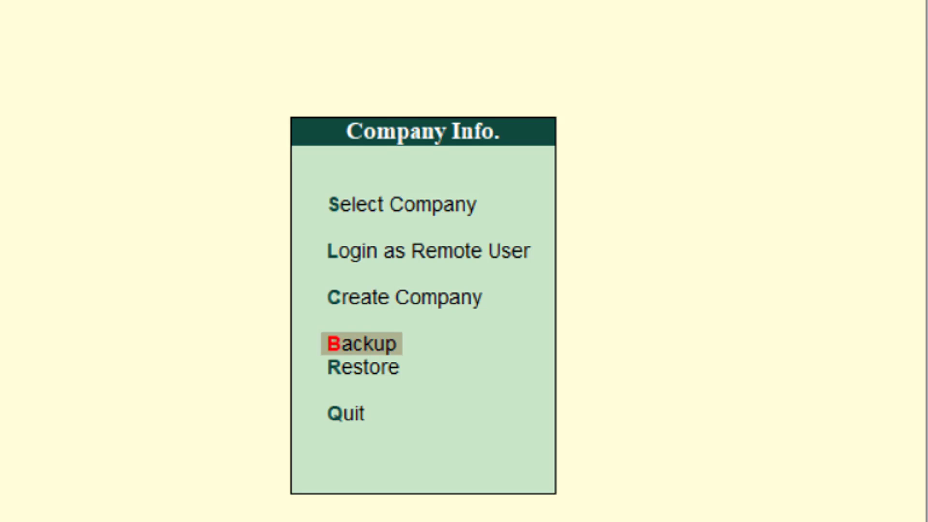
{"action": "key", "text": "Down"}
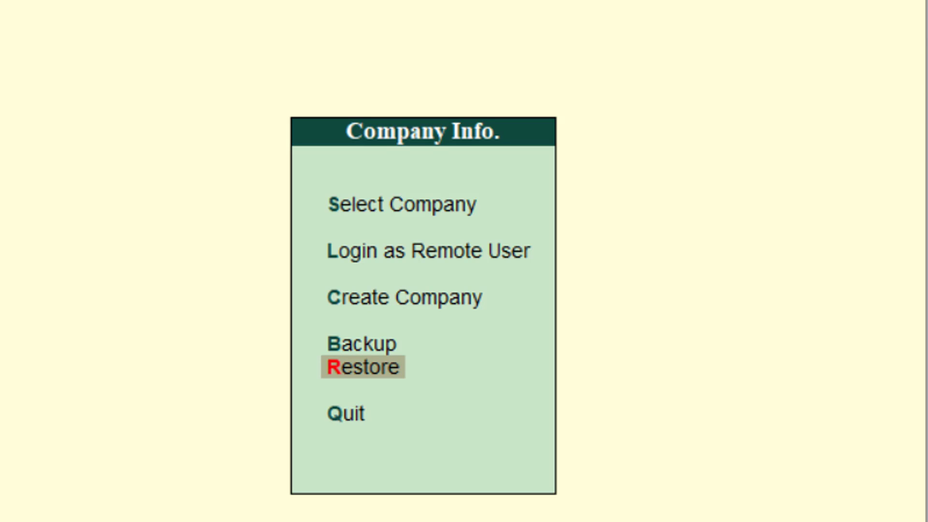
{"action": "key", "text": "Up"}
{"action": "key", "text": "Up"}
{"action": "key", "text": "Up"}
{"action": "key", "text": "Up"}
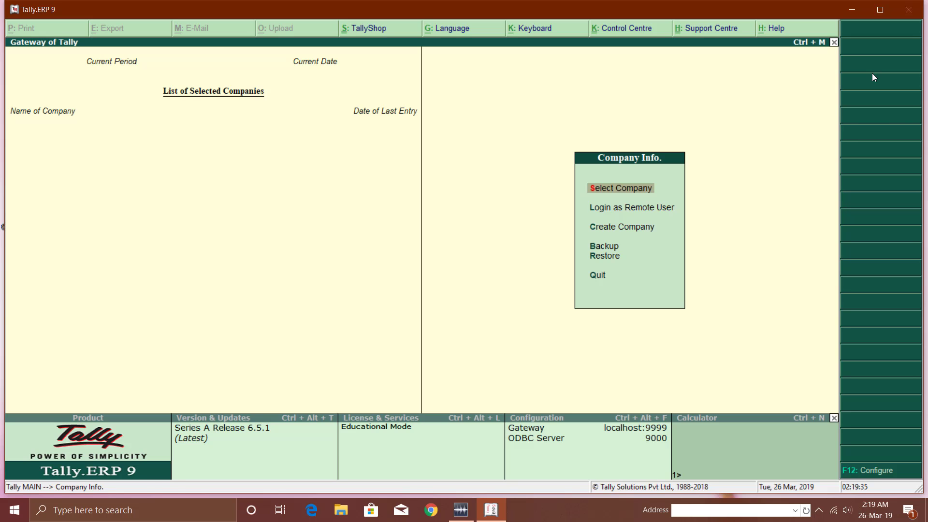
Start Create Company and enter 'Kohli Computer Institute' in the Name field.
{"action": "key", "text": "c"}
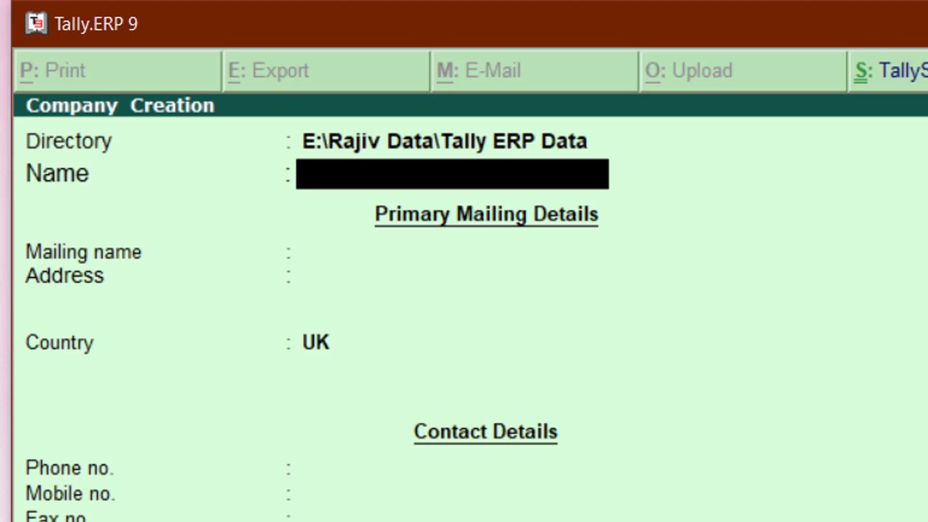
{"action": "left_click", "coordinate": [309, 141]}
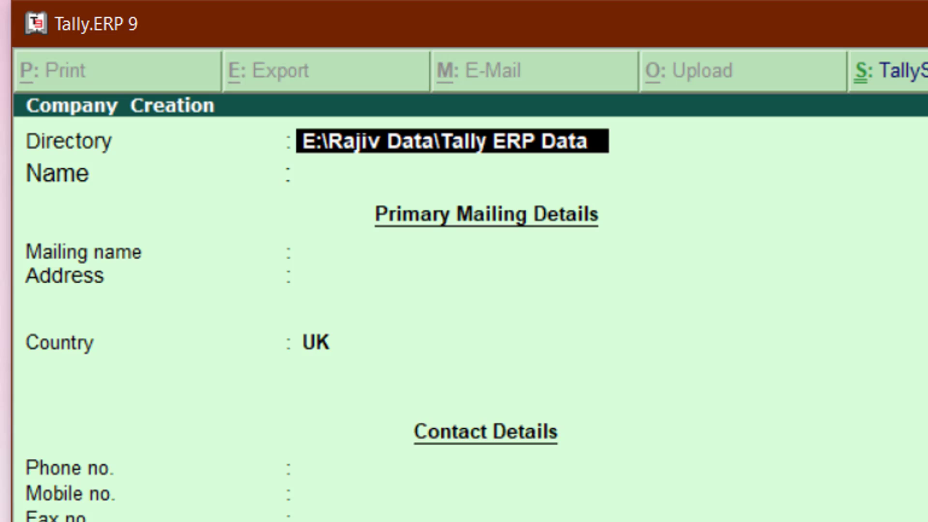
{"action": "key", "text": "Return"}
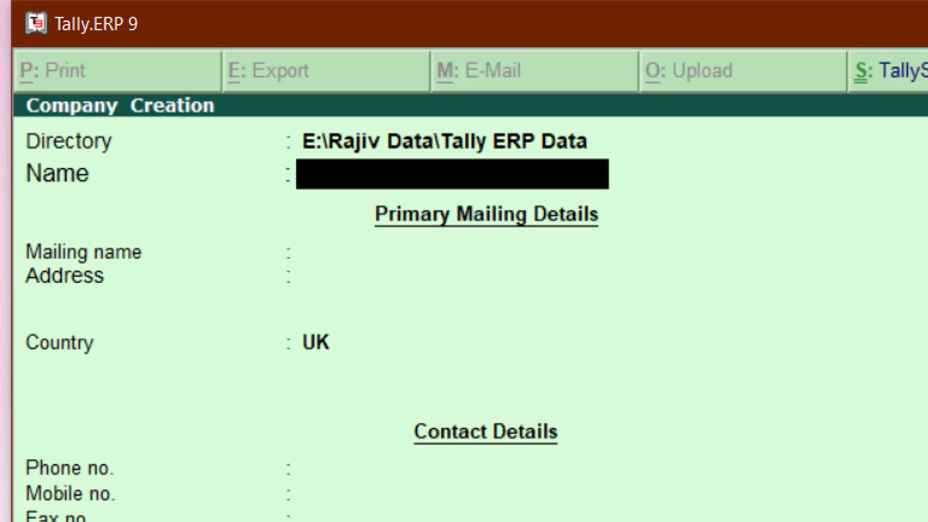
{"action": "type", "text": "Kohli"}
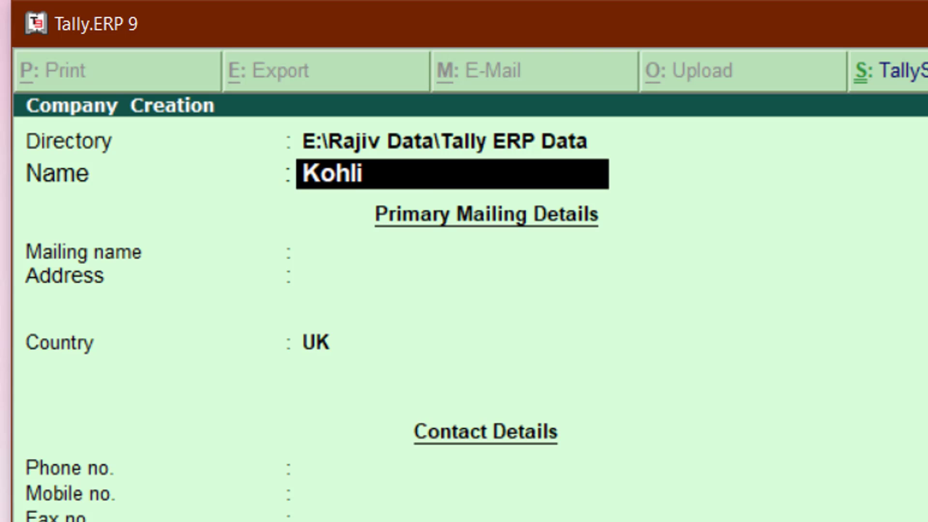
{"action": "type", "text": " Computer Institu"}
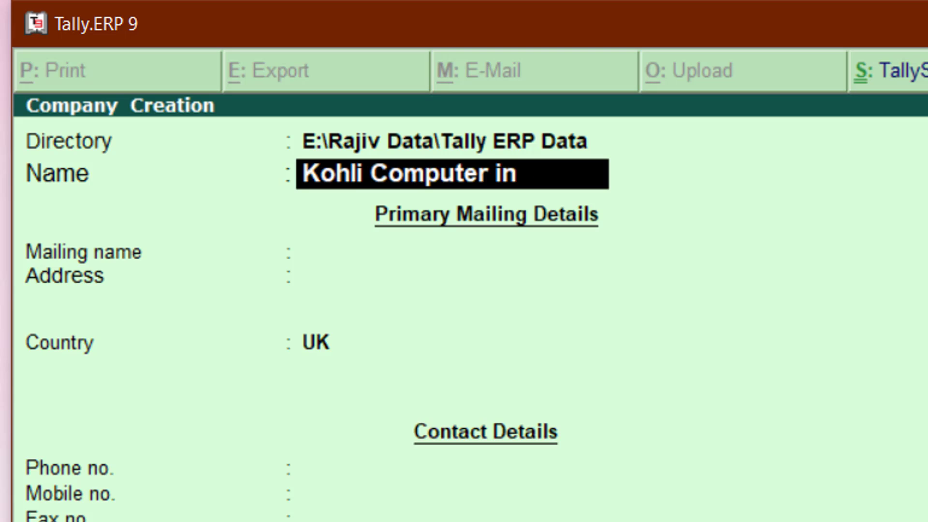
{"action": "type", "text": "te"}
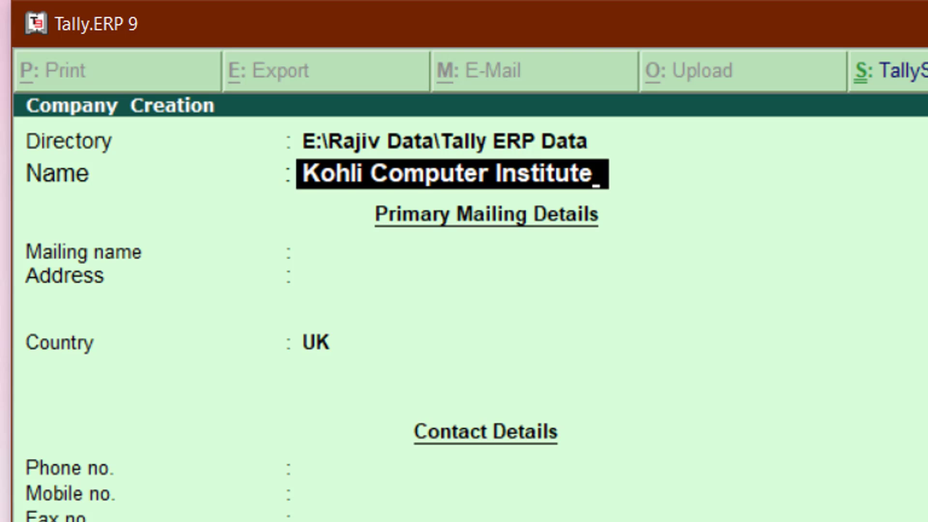
Accept the Name, check the copied Mailing name and Address fields, then return to Name.
{"action": "key", "text": "Return"}
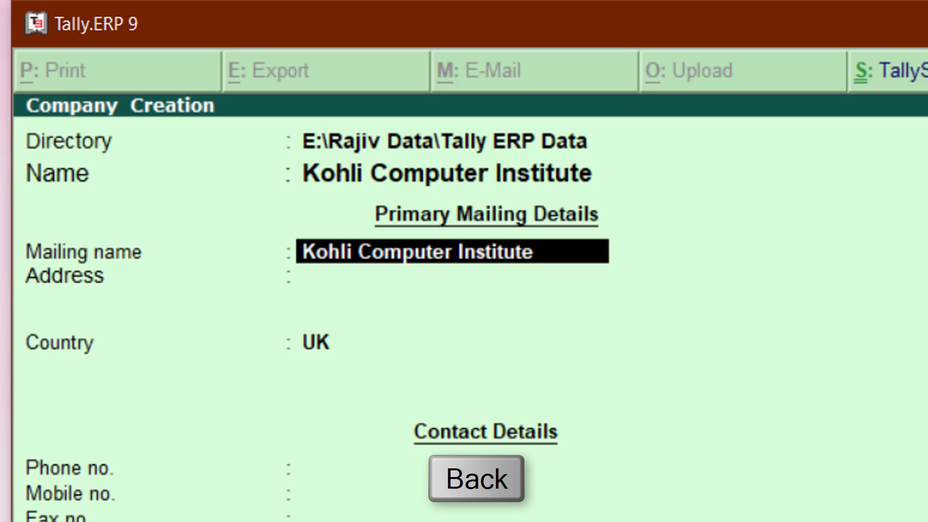
{"action": "key", "text": "BackSpace"}
{"action": "key", "text": "Return"}
{"action": "key", "text": "BackSpace"}
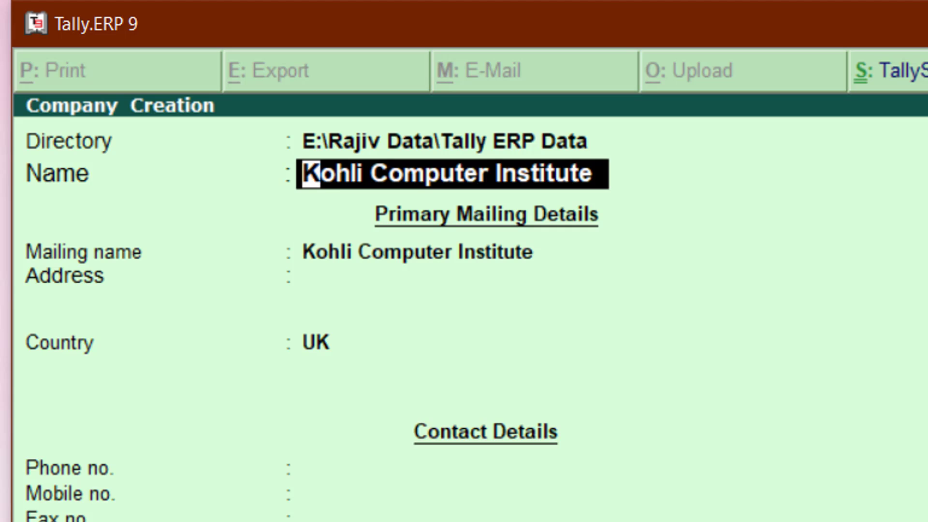
{"action": "key", "text": "Return"}
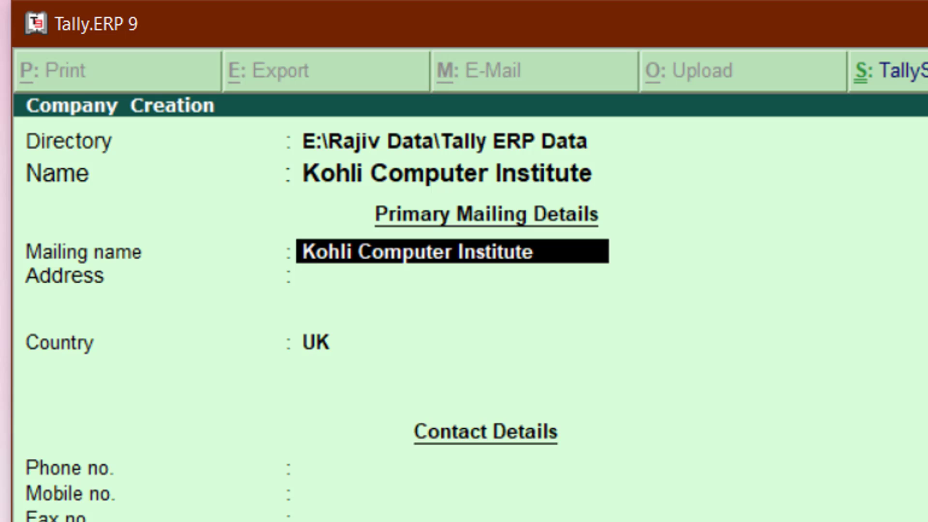
{"action": "key", "text": "Return"}
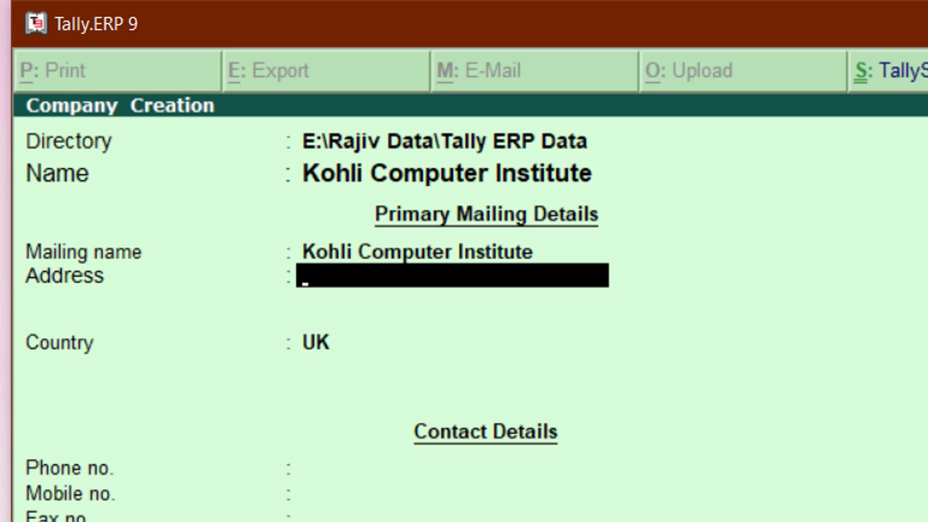
{"action": "key", "text": "BackSpace"}
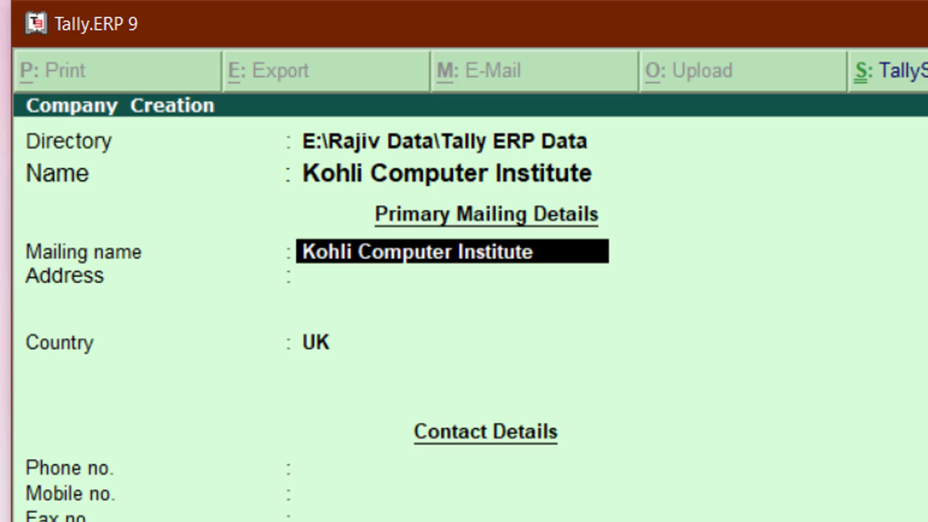
{"action": "key", "text": "Up"}
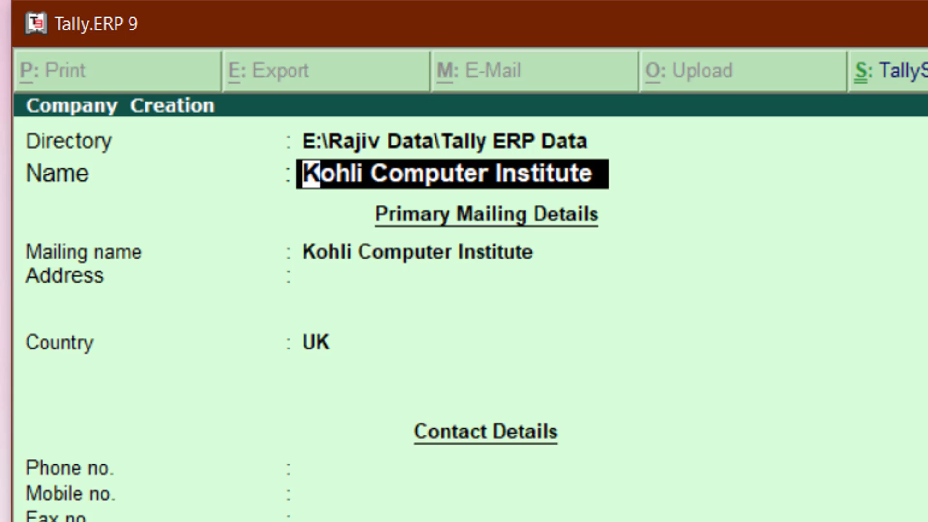
Set Name to 'KCI' and Mailing name to 'Kohli Computer Institute'.
{"action": "type", "text": "K"}
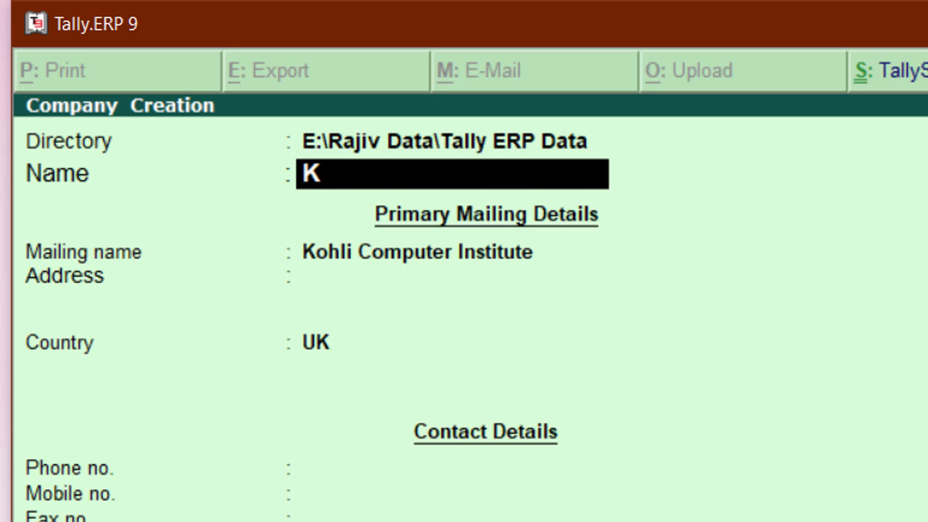
{"action": "type", "text": "CI"}
{"action": "key", "text": "Return"}
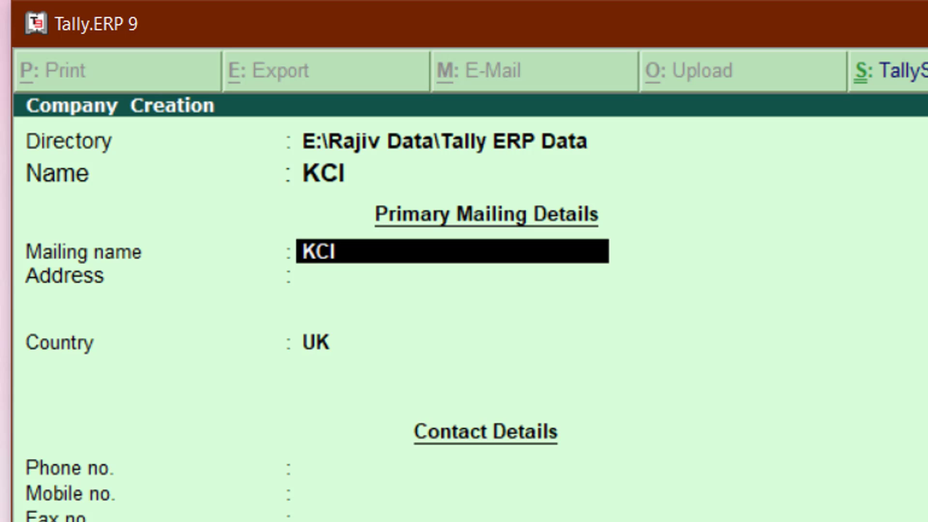
{"action": "key", "text": "BackSpace"}
{"action": "type", "text": "Kohli Computer"}
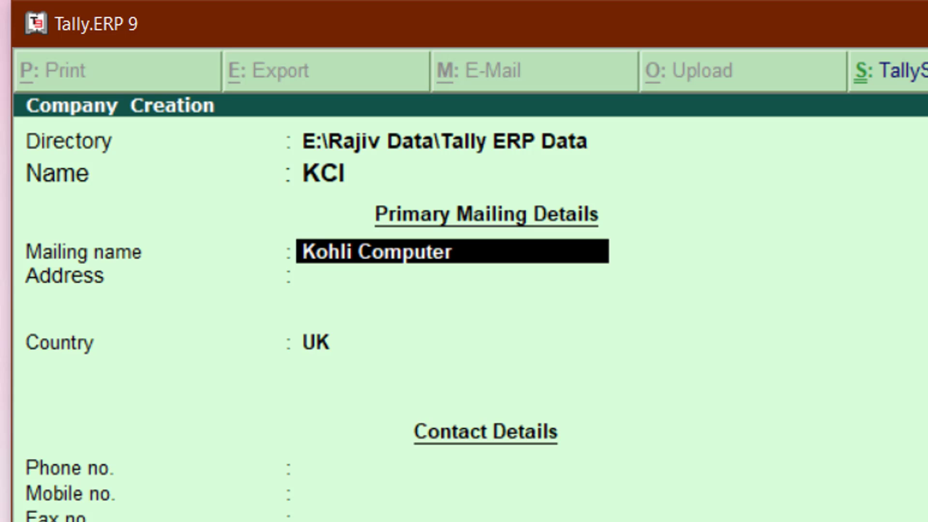
{"action": "type", "text": " N"}
{"action": "key", "text": "BackSpace"}
{"action": "type", "text": "Insti"}
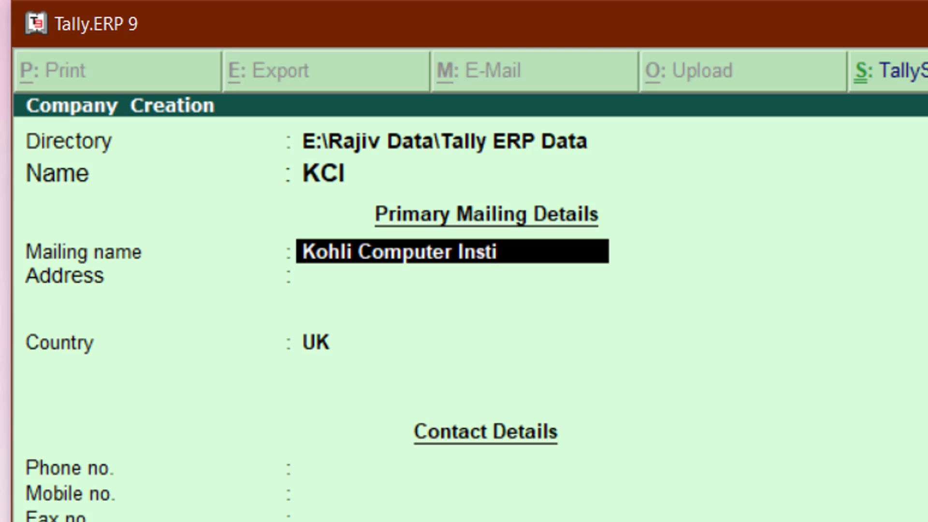
{"action": "type", "text": "tute"}
{"action": "key", "text": "Return"}
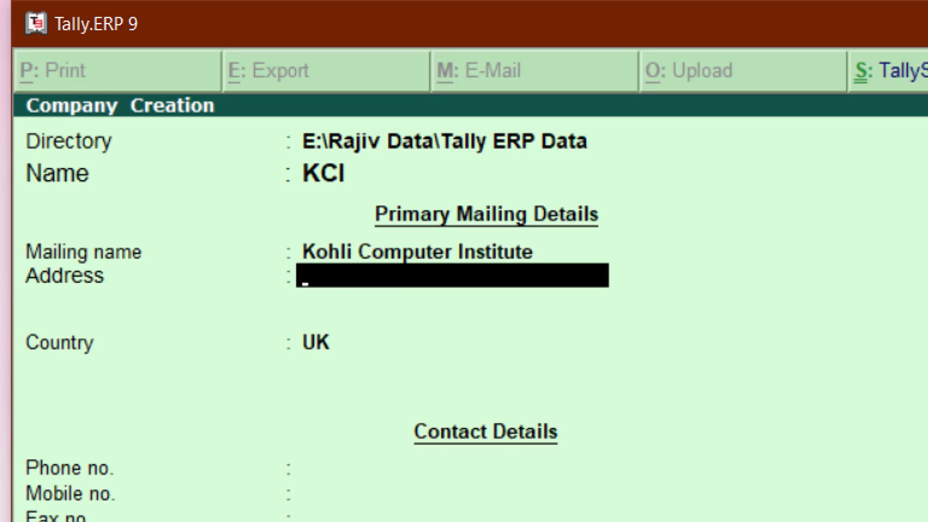
Move back between fields to recheck the KCI company name.
{"action": "key", "text": "BackSpace"}
{"action": "key", "text": "BackSpace"}
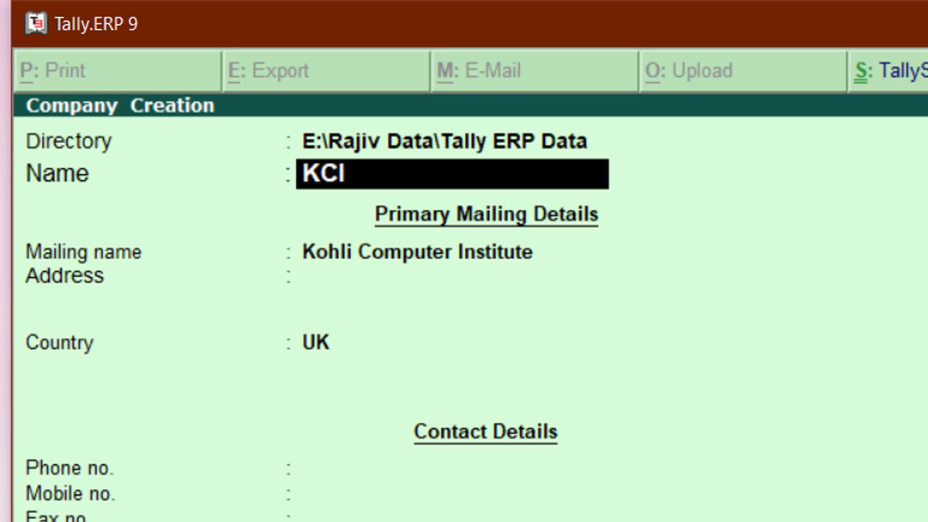
{"action": "key", "text": "Return"}
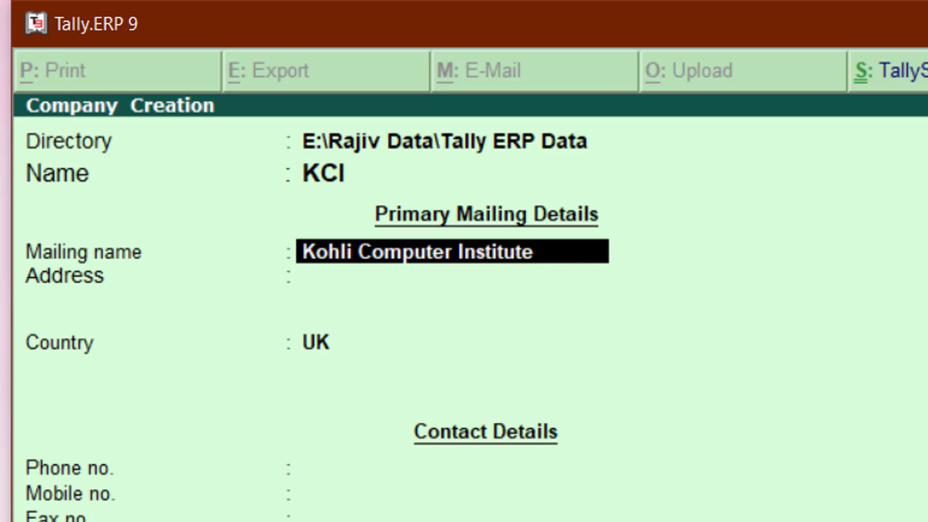
{"action": "key", "text": "BackSpace"}
Enter the institute's three-line postal address, ending at the city and state, leaving Country UK.
{"action": "key", "text": "Return"}
{"action": "key", "text": "Return"}
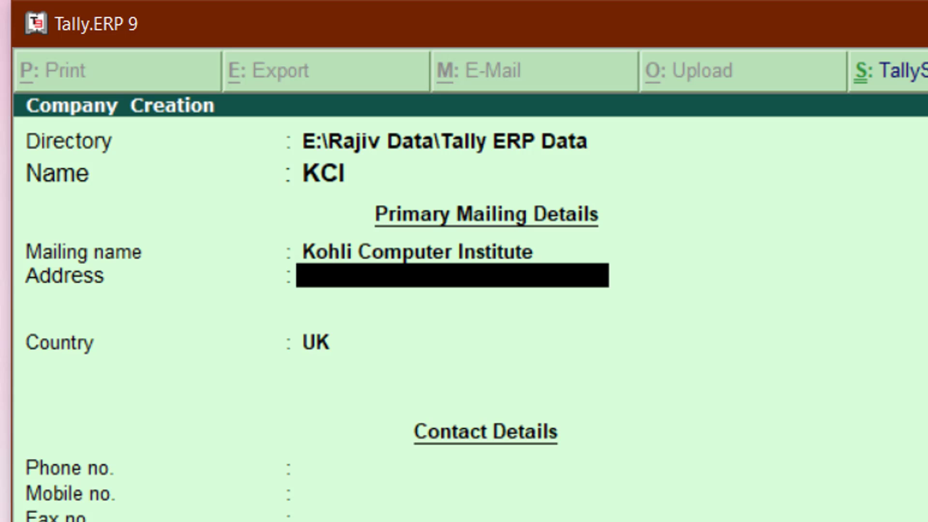
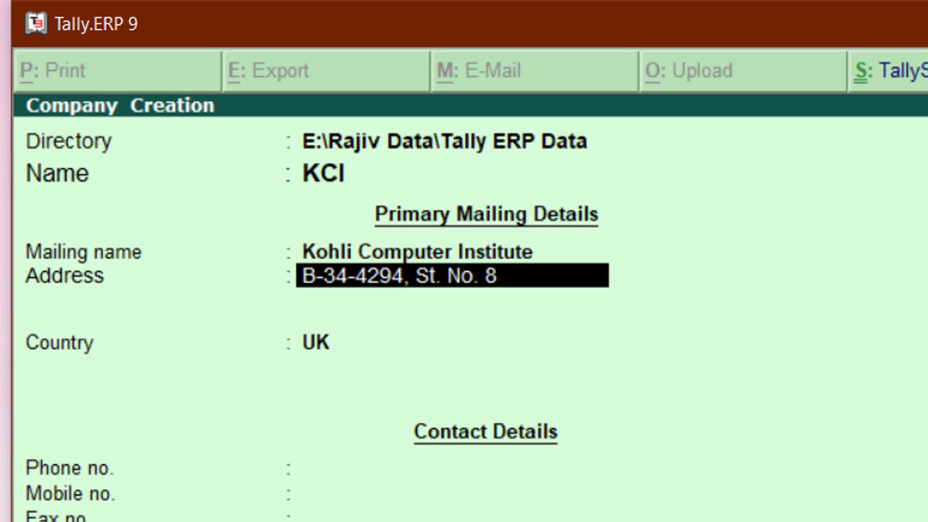
{"action": "key", "text": "Return"}
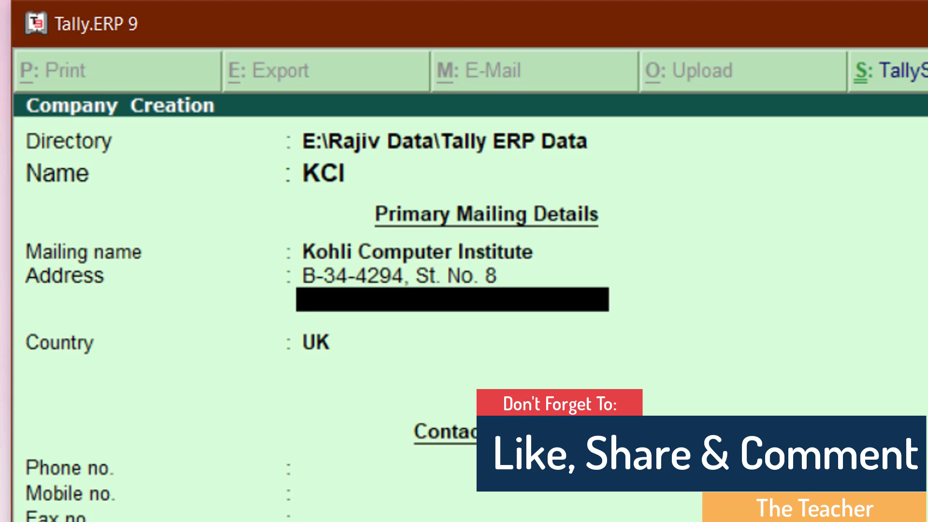
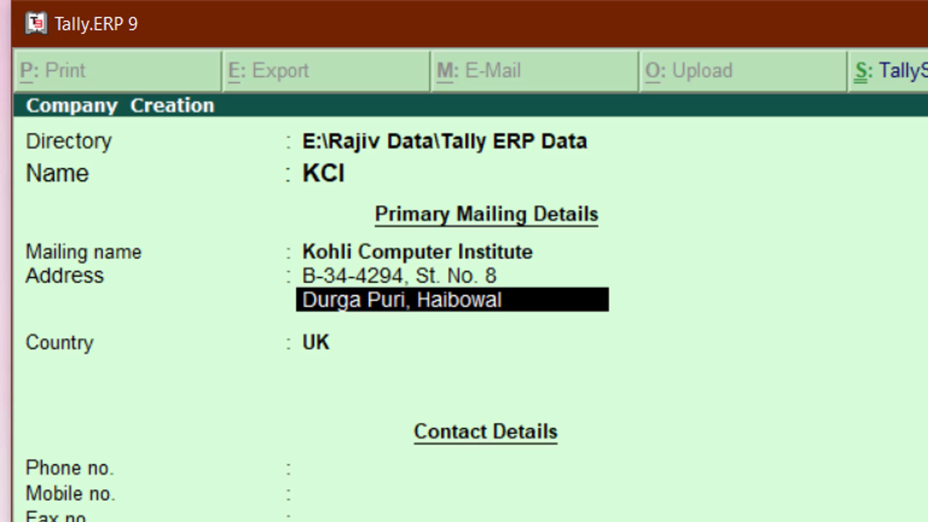
{"action": "key", "text": "Return"}
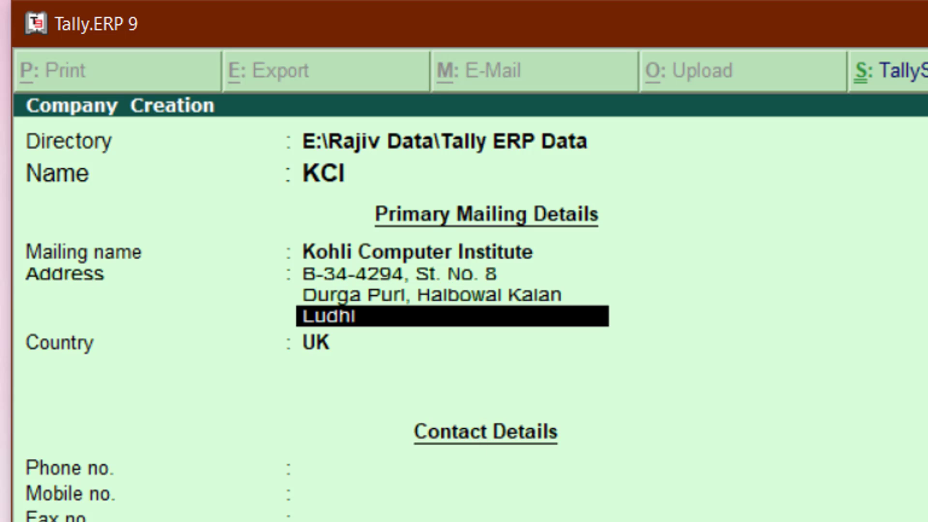
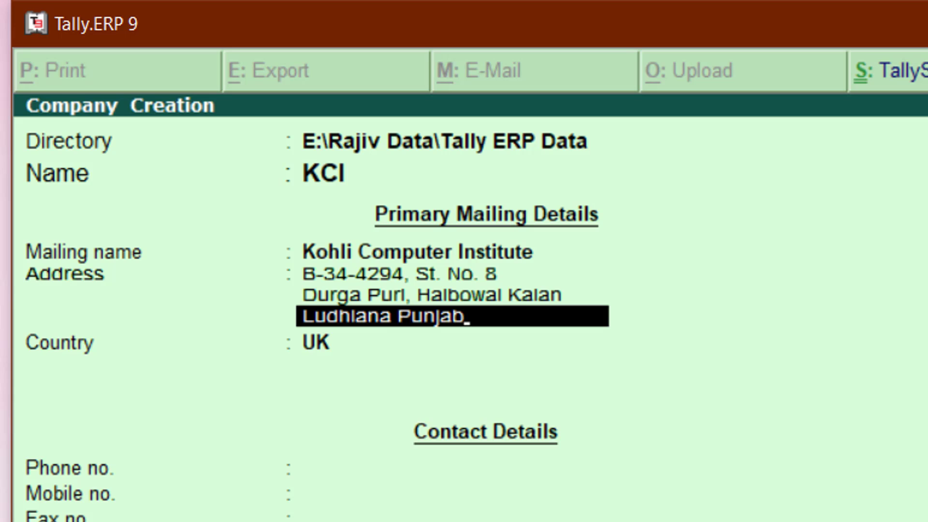
{"action": "key", "text": "Return"}
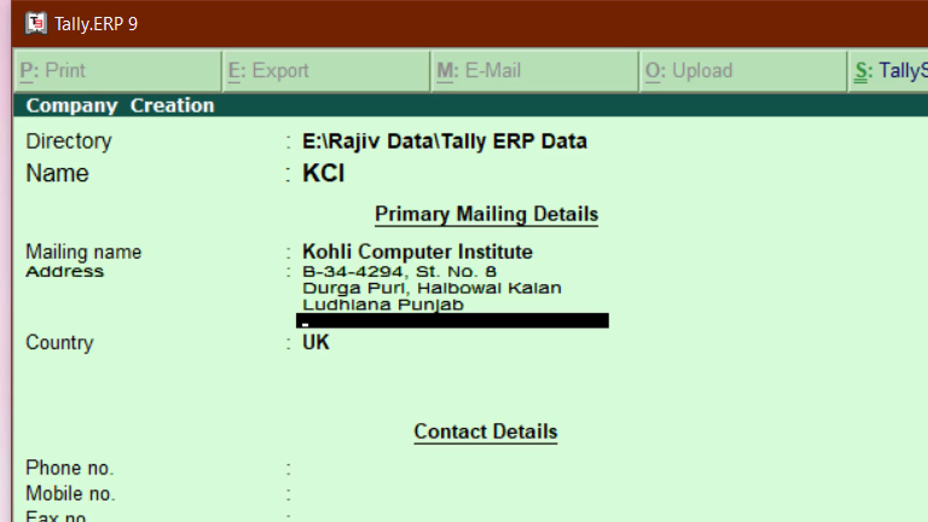
{"action": "key", "text": "Return"}
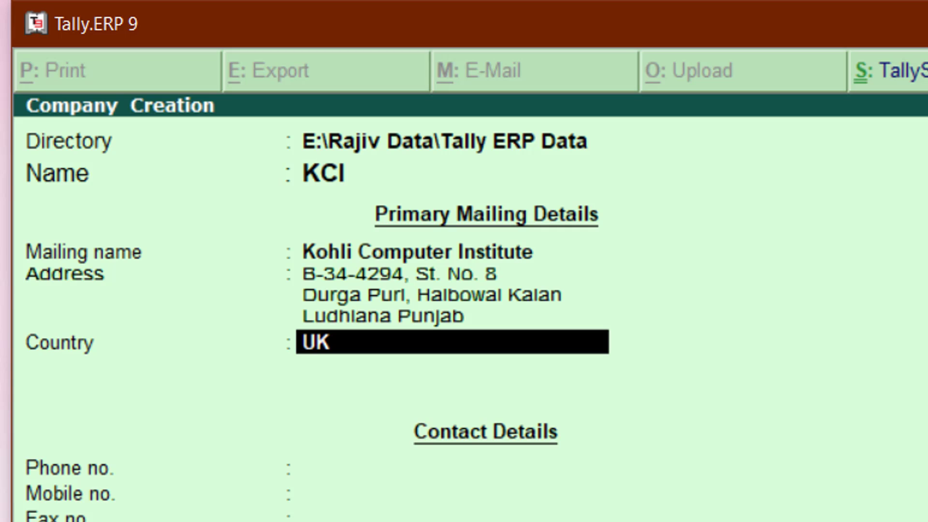
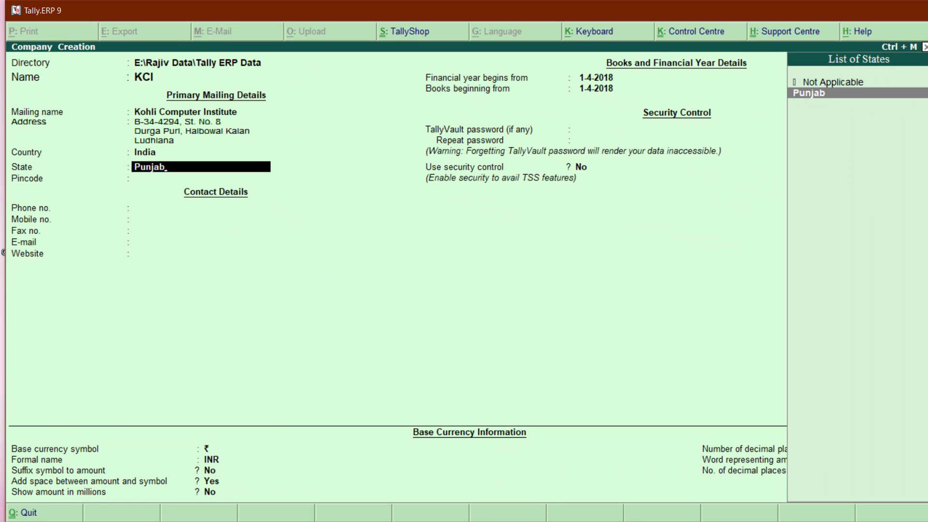
Replace the partly typed State entry with Punjab, picked from the List of States filtered by 'Pun'.
{"action": "key", "text": "BackSpace"}
{"action": "key", "text": "BackSpace"}
{"action": "key", "text": "BackSpace"}
{"action": "key", "text": "BackSpace"}
{"action": "key", "text": "BackSpace"}
{"action": "key", "text": "BackSpace"}
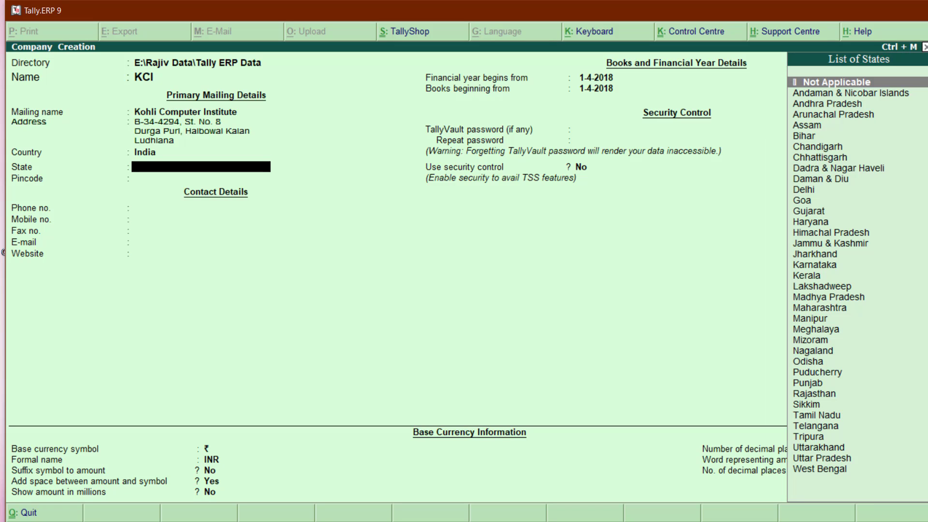
{"action": "type", "text": "P"}
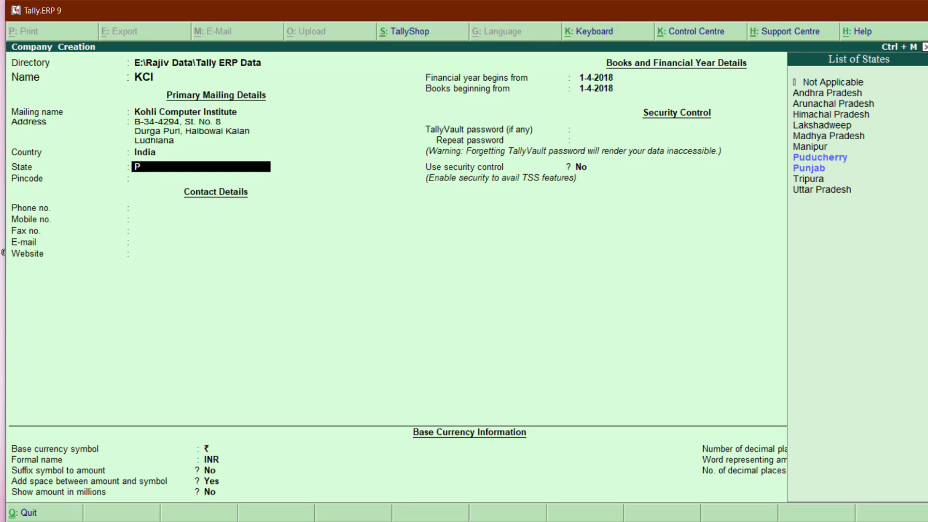
{"action": "type", "text": "u"}
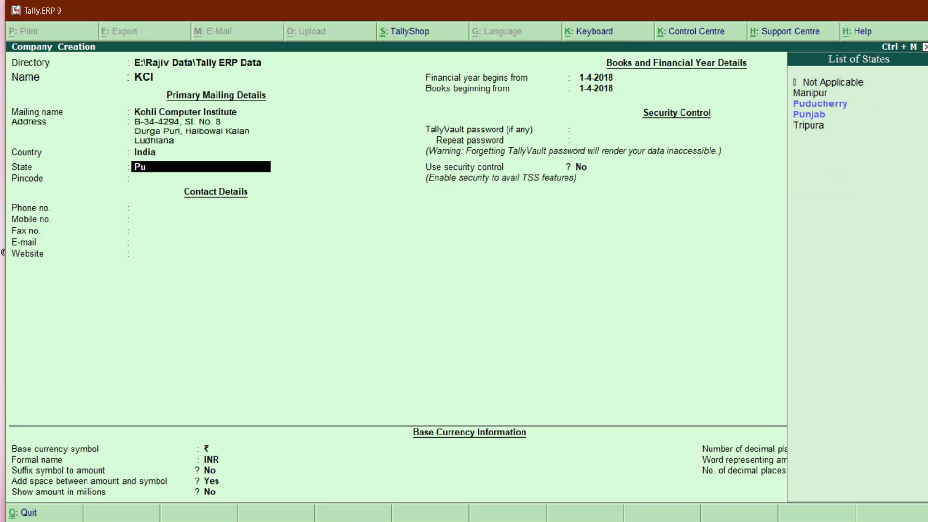
{"action": "type", "text": "n"}
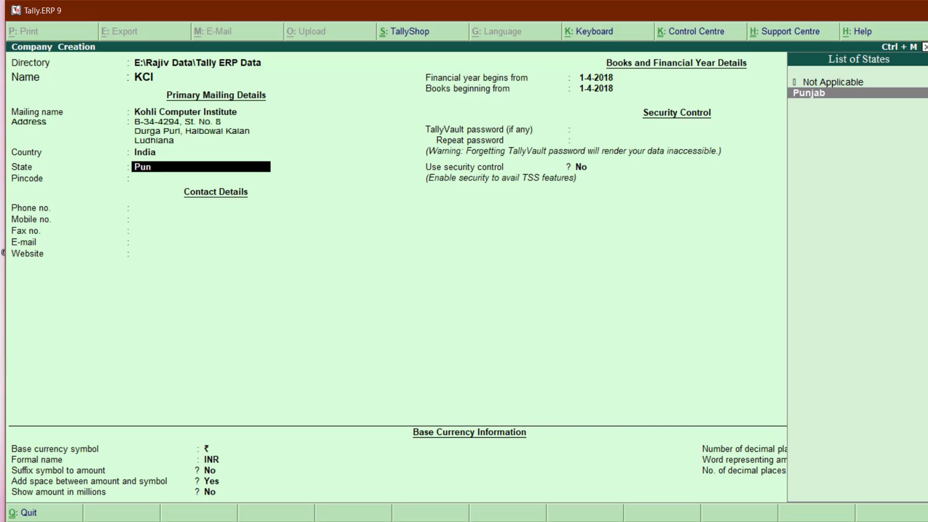
{"action": "key", "text": "Return"}
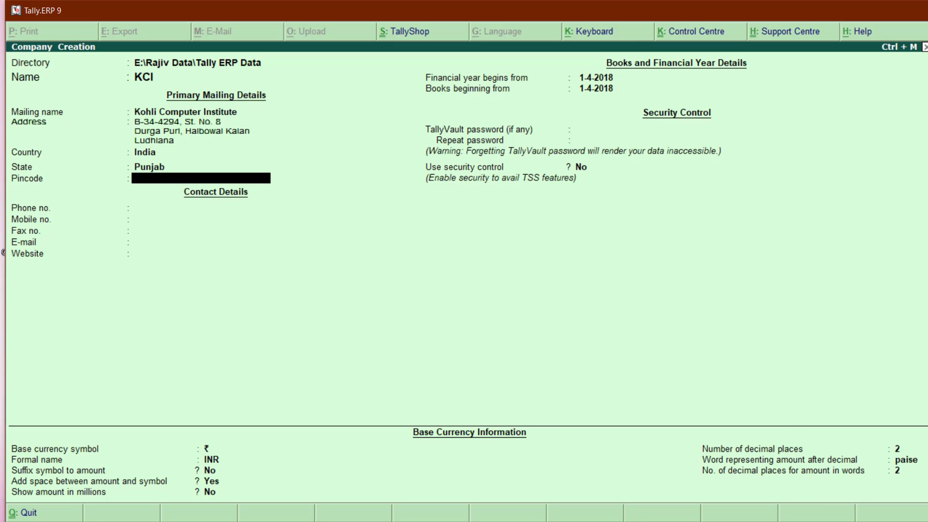
{"action": "key", "text": "BackSpace"}
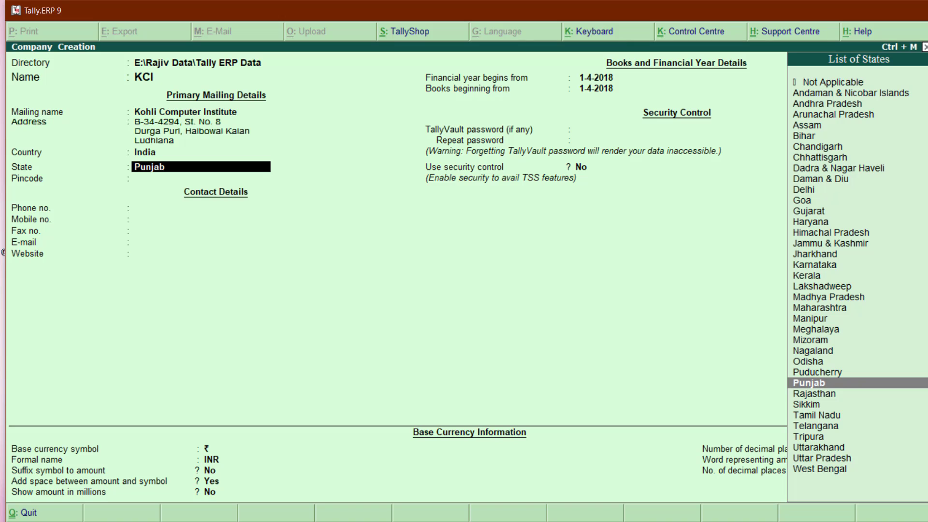
Enter the company pincode and the landline phone number with its country and area code.
{"action": "key", "text": "Return"}
{"action": "type", "text": "141001"}
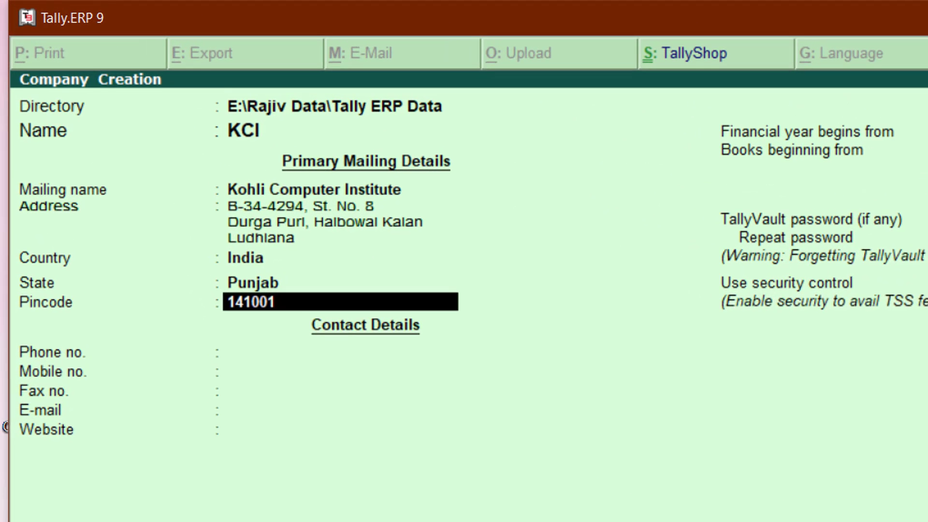
{"action": "key", "text": "Return"}
{"action": "key", "text": "Return"}
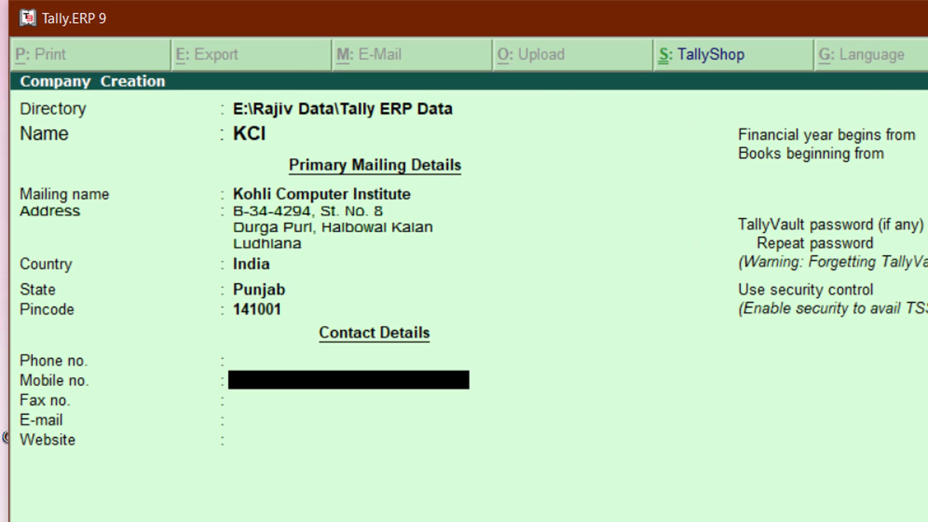
{"action": "key", "text": "Up"}
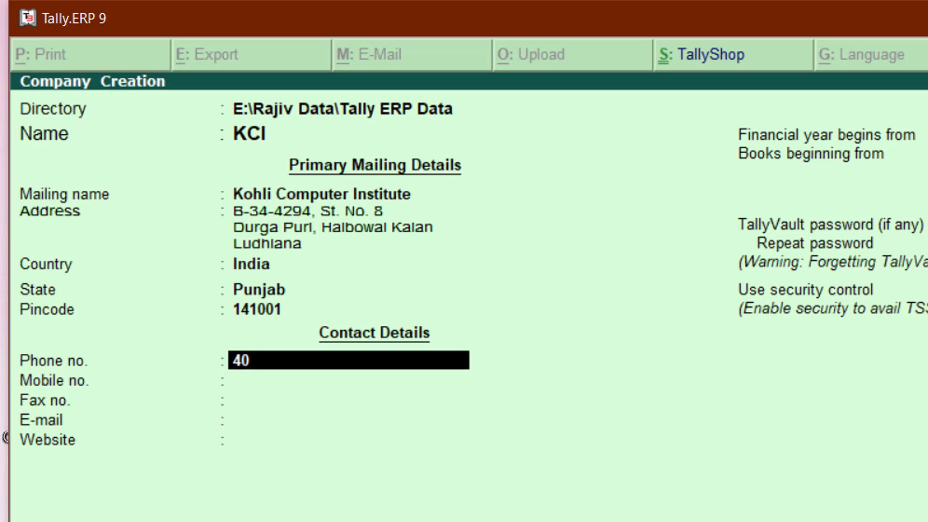
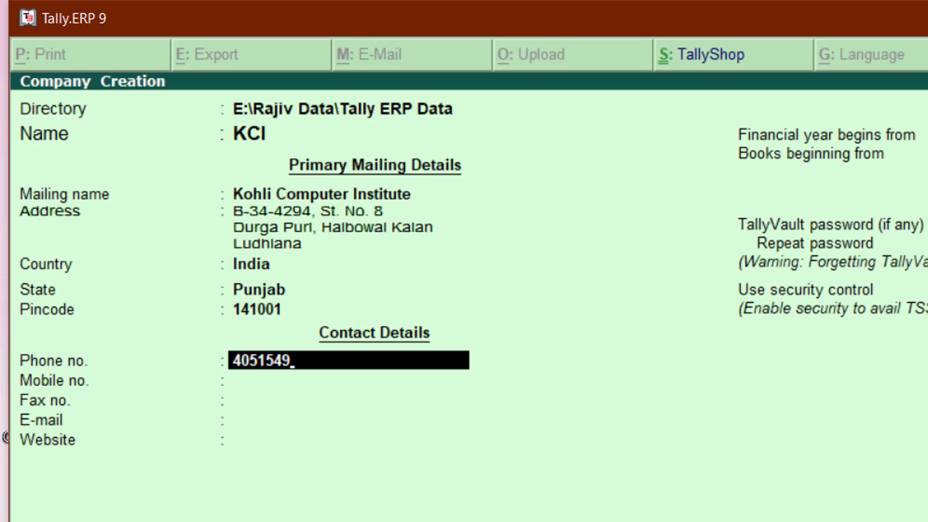
{"action": "key", "text": "Home"}
{"action": "type", "text": "9"}
{"action": "key", "text": "BackSpace"}
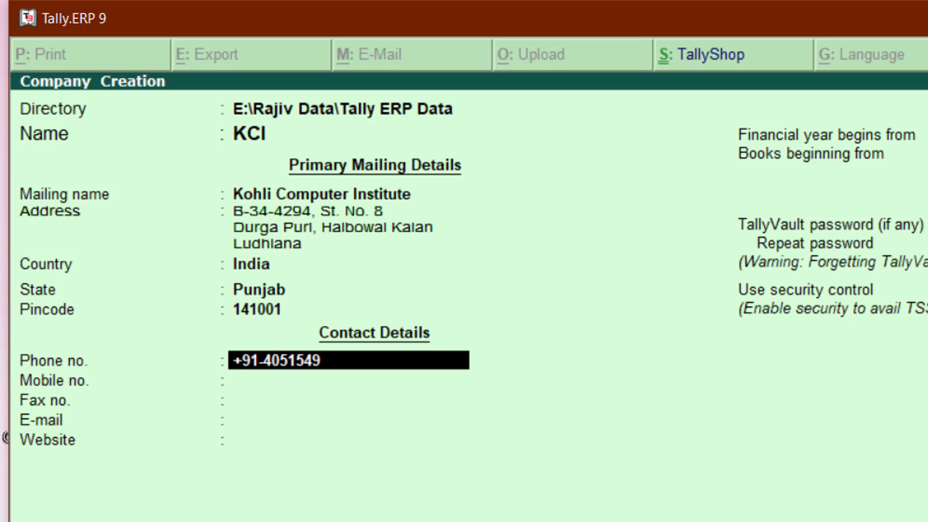
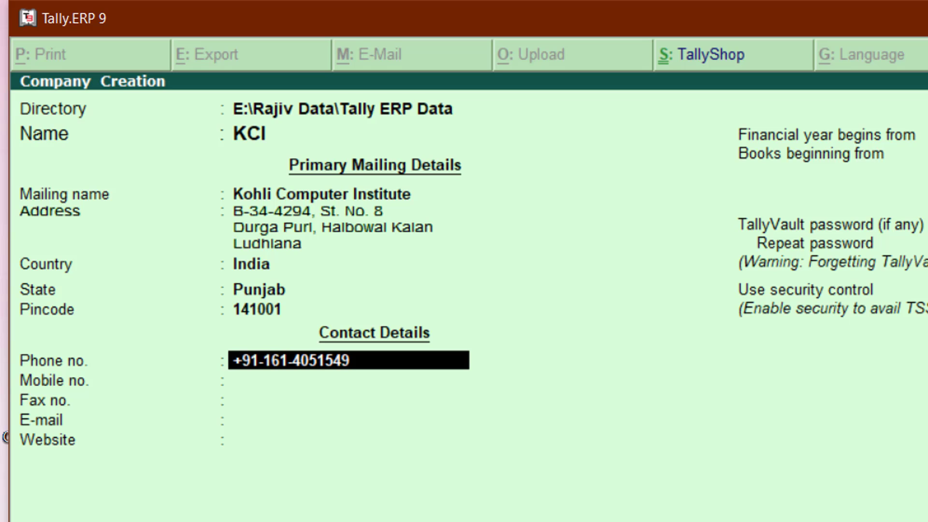
{"action": "key", "text": "Return"}
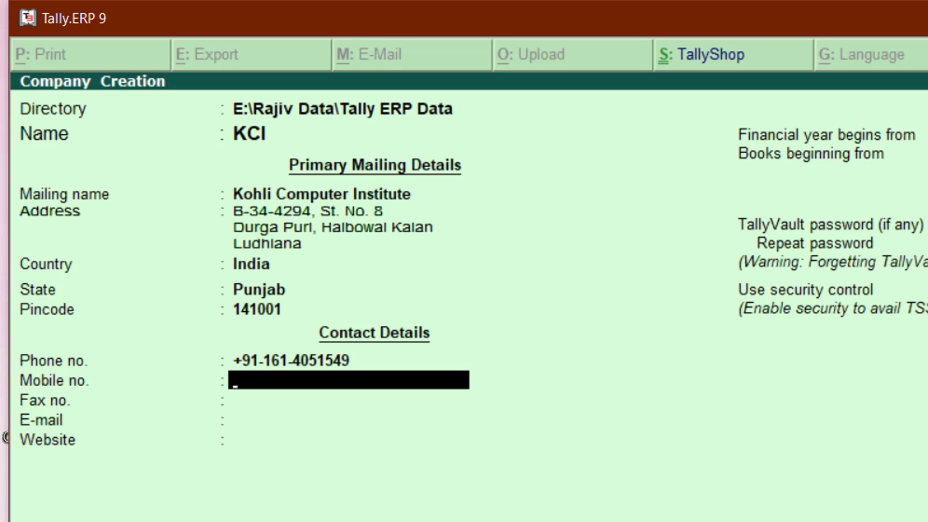
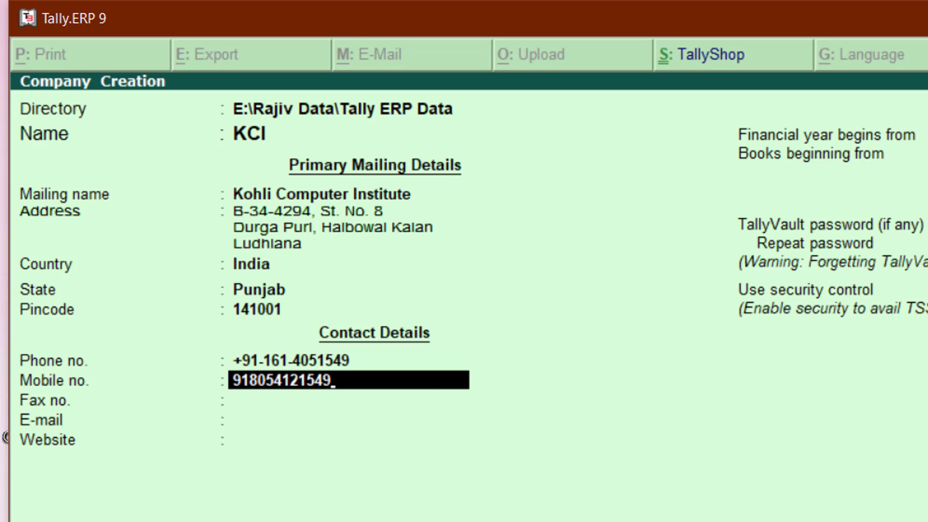
Fill in the company's mobile number, e-mail address and website URL.
{"action": "key", "text": "Return"}
{"action": "key", "text": "Return"}
{"action": "type", "text": "f"}
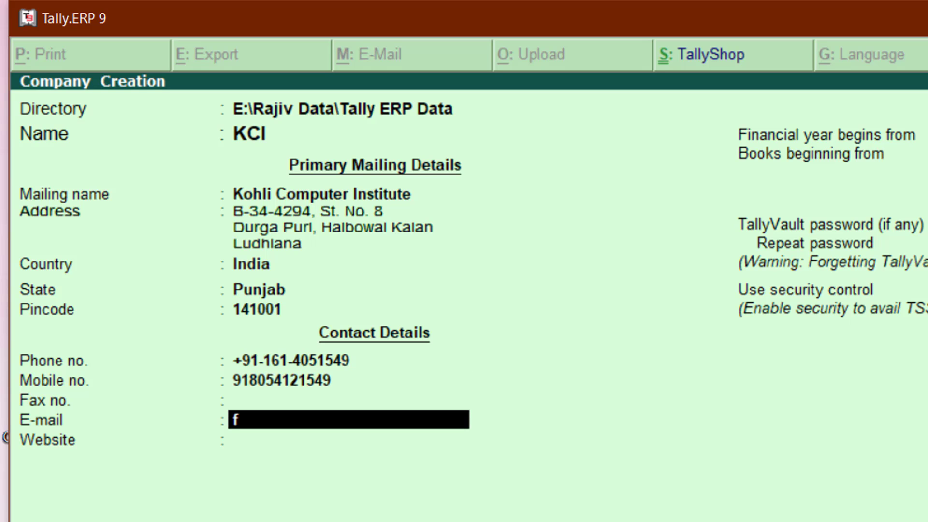
{"action": "key", "text": "BackSpace"}
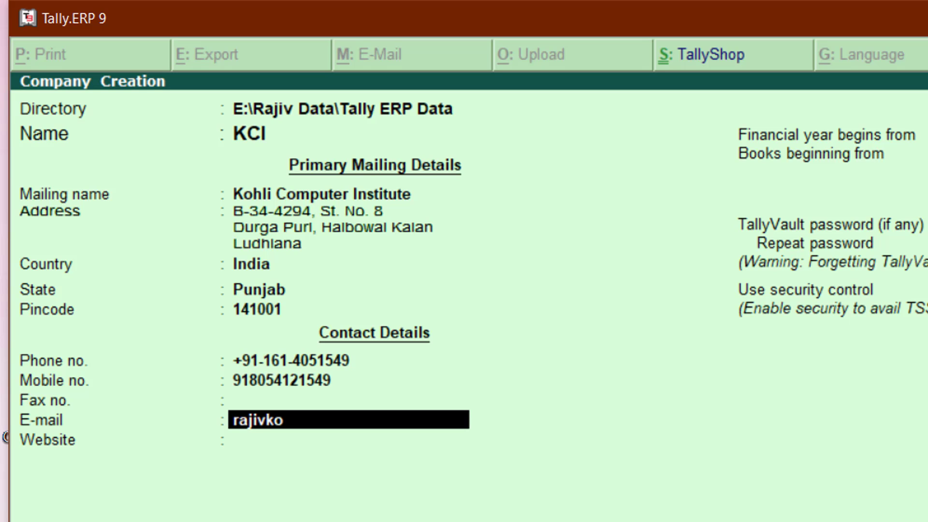
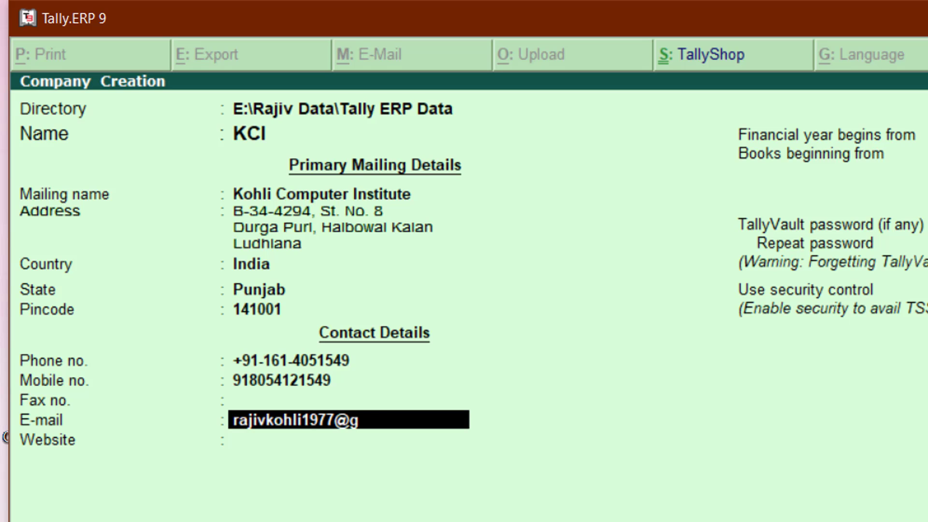
{"action": "key", "text": "Return"}
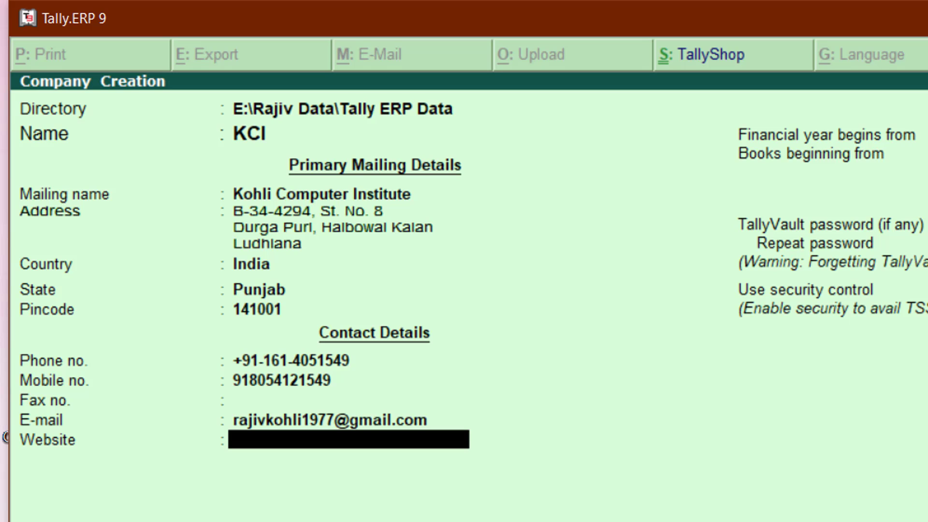
{"action": "type", "text": "www.yo"}
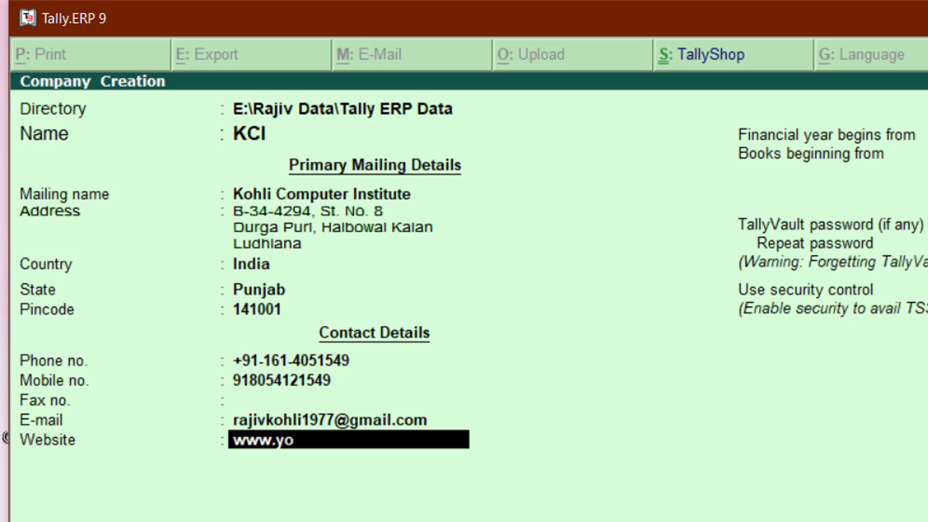
{"action": "type", "text": "utube.com/TheTeacher"}
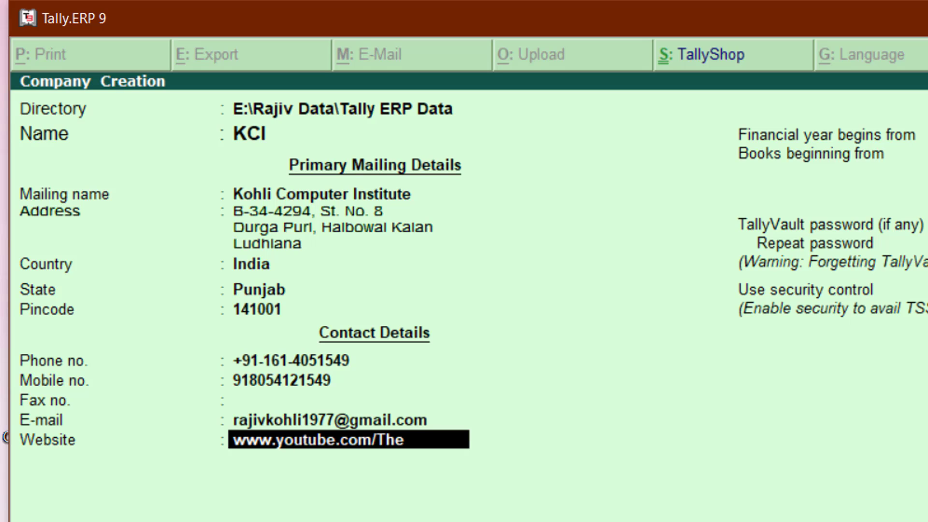
{"action": "key", "text": "Return"}
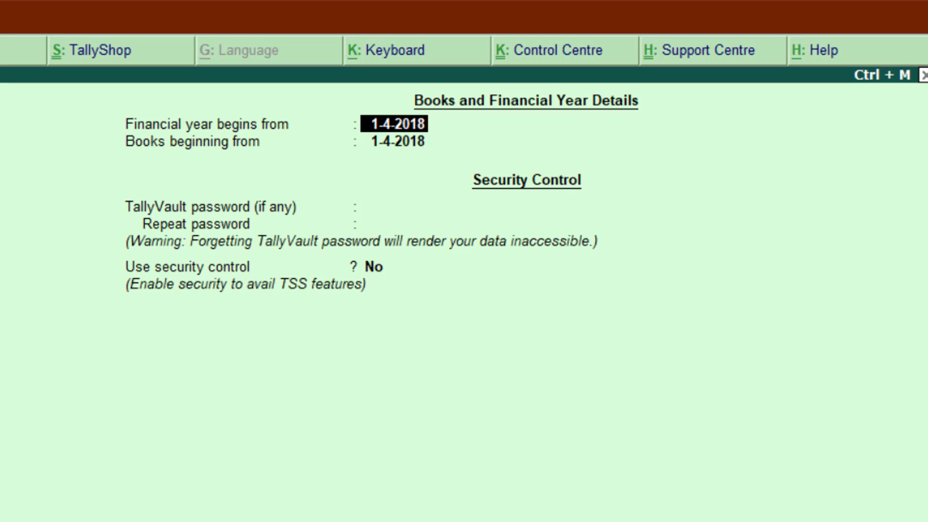
Overwrite the Financial year begins from date with 1-4-2017.
{"action": "type", "text": "1"}
{"action": "type", "text": "-4-2"}
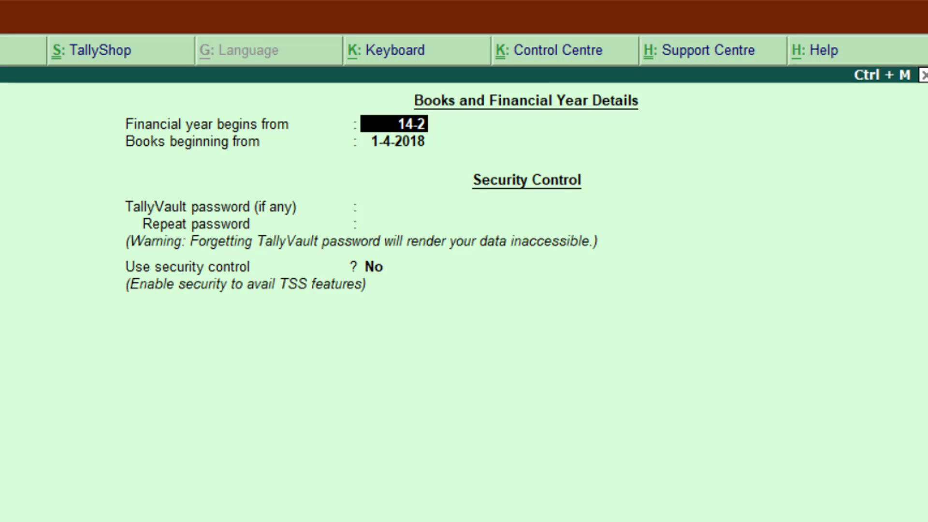
{"action": "key", "text": "BackSpace"}
{"action": "key", "text": "BackSpace"}
{"action": "key", "text": "BackSpace"}
{"action": "key", "text": "BackSpace"}
{"action": "type", "text": "-4-2017"}
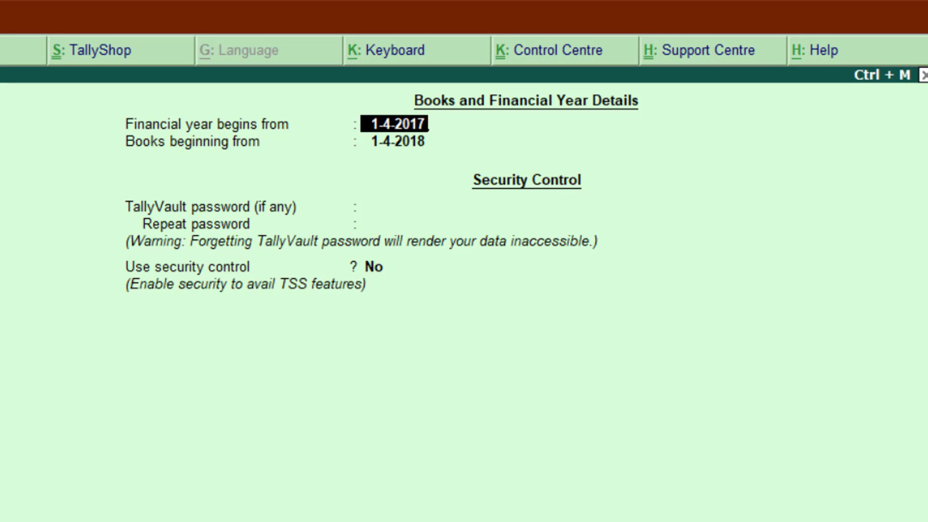
Accept the 1-4-2017 financial year start and review the State and Country entries before returning to the dates.
{"action": "key", "text": "Return"}
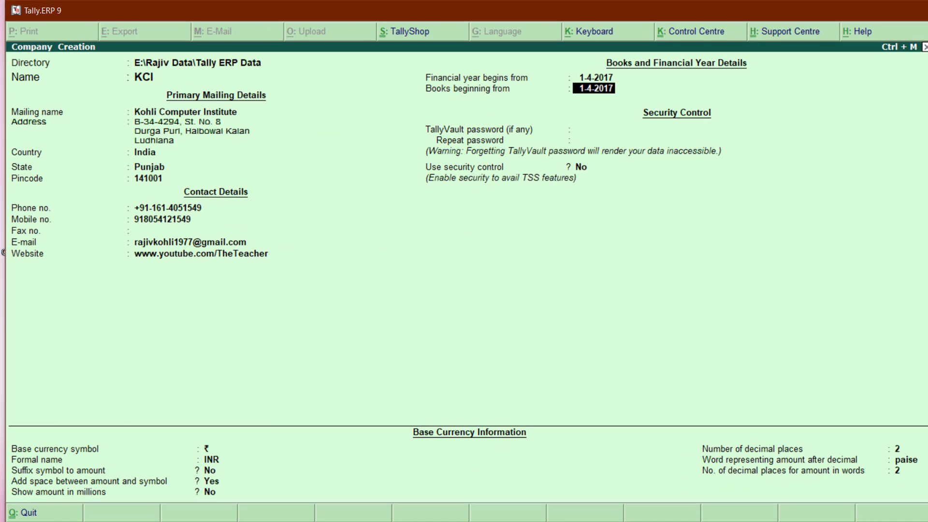
{"action": "key", "text": "Up"}
{"action": "key", "text": "Up"}
{"action": "key", "text": "Up"}
{"action": "key", "text": "Up"}
{"action": "key", "text": "Up"}
{"action": "key", "text": "Up"}
{"action": "key", "text": "Up"}
{"action": "key", "text": "Up"}
{"action": "key", "text": "Up"}
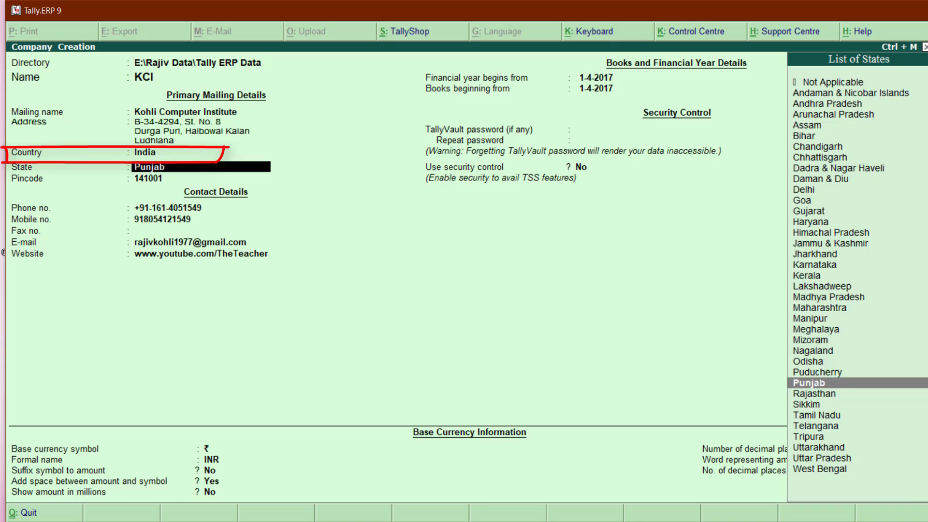
{"action": "key", "text": "Down"}
{"action": "key", "text": "Down"}
{"action": "key", "text": "Down"}
{"action": "key", "text": "Down"}
{"action": "key", "text": "Down"}
{"action": "key", "text": "Down"}
{"action": "key", "text": "Down"}
{"action": "key", "text": "Down"}
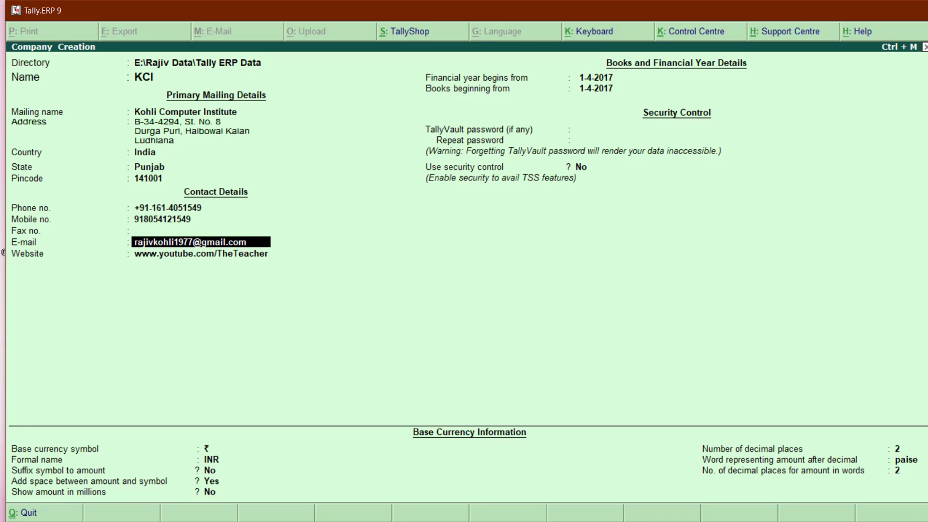
{"action": "key", "text": "Up"}
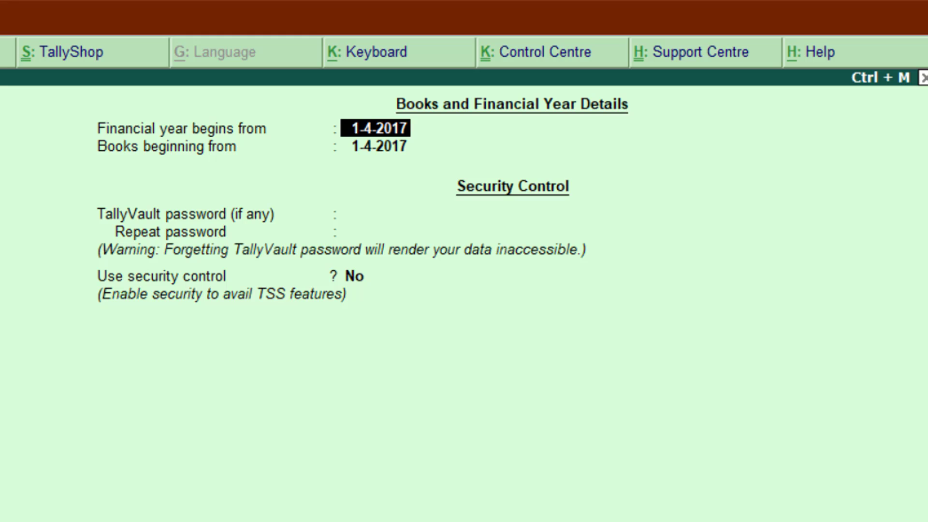
Set Books beginning from to 1-7-2017 and leave the TallyVault password empty.
{"action": "key", "text": "Return"}
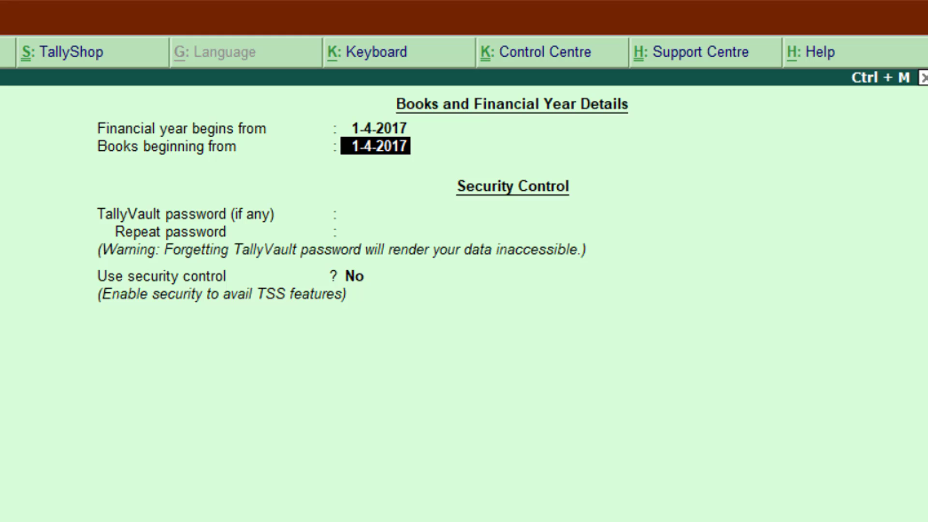
{"action": "type", "text": "1-"}
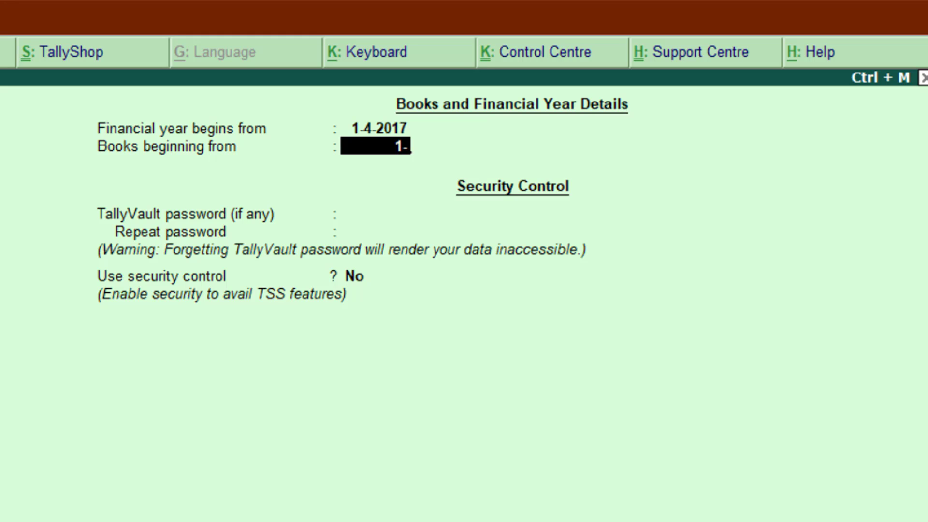
{"action": "type", "text": "7-2017"}
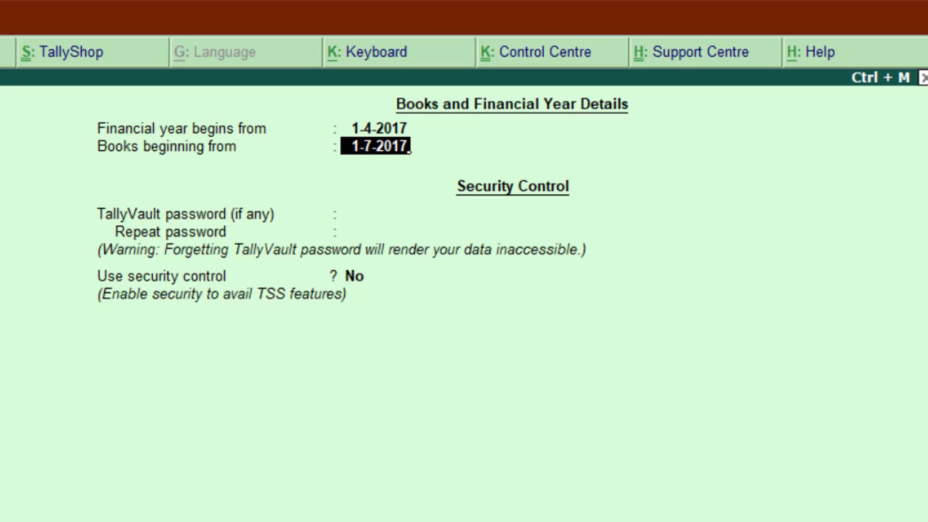
{"action": "key", "text": "Return"}
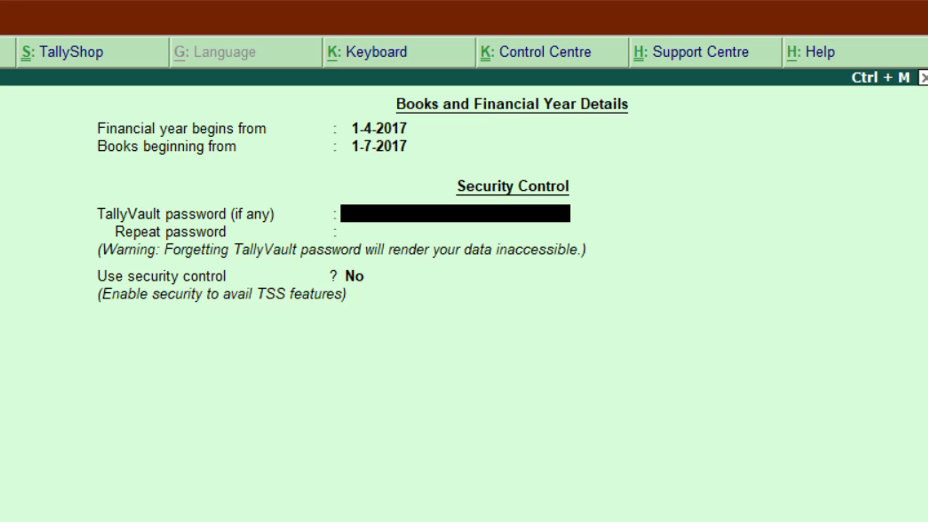
{"action": "key", "text": "Return"}
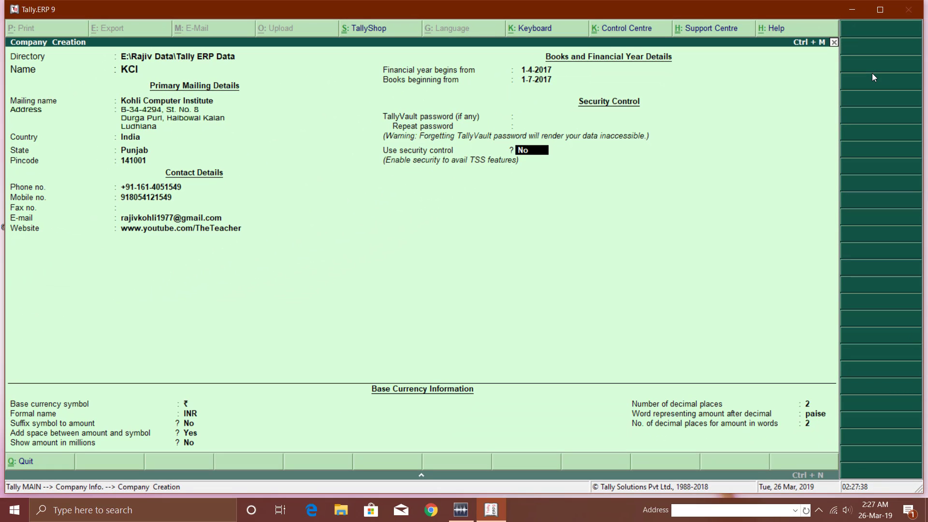
In Base Currency Information, set Add space between amount and symbol to No.
{"action": "key", "text": "Return"}
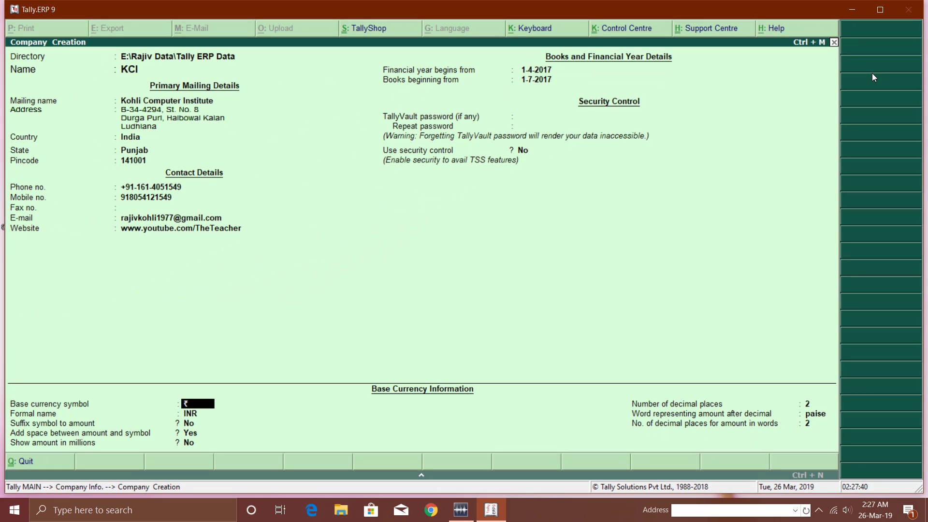
{"action": "key", "text": "BackSpace"}
{"action": "key", "text": "BackSpace"}
{"action": "key", "text": "Return"}
{"action": "key", "text": "Return"}
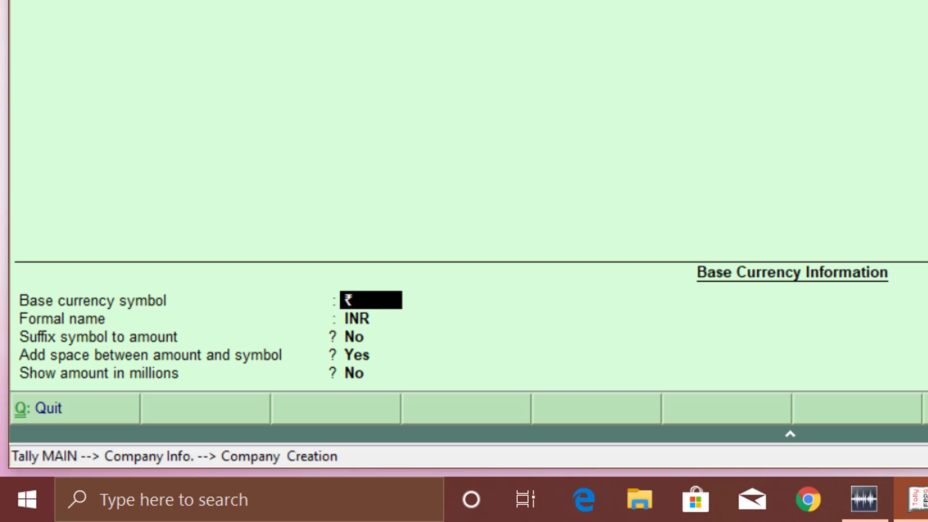
{"action": "key", "text": "Return"}
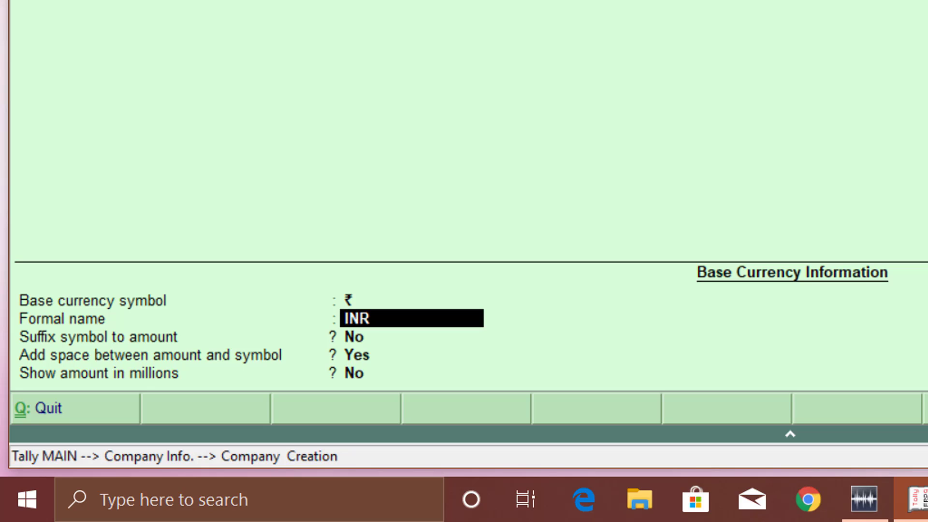
{"action": "key", "text": "Return"}
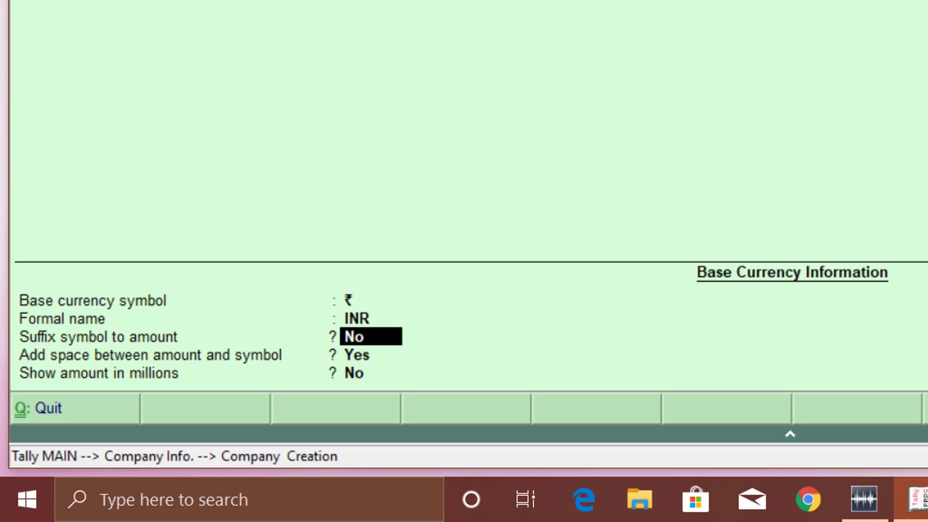
{"action": "key", "text": "Up"}
{"action": "key", "text": "Up"}
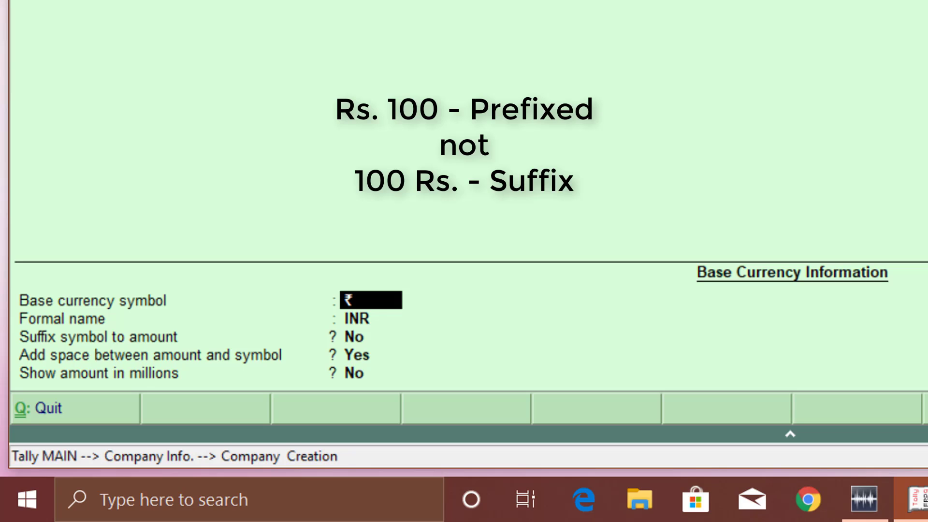
{"action": "key", "text": "Return"}
{"action": "key", "text": "Return"}
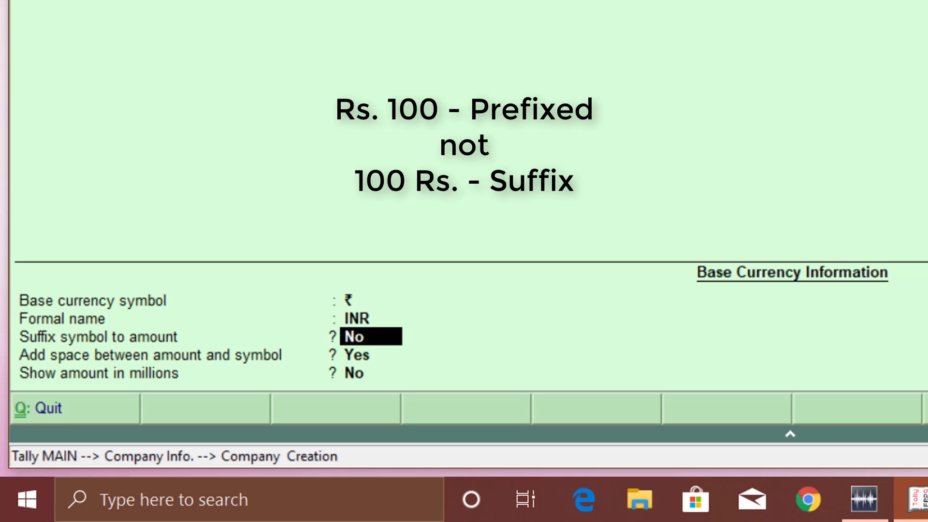
{"action": "key", "text": "Return"}
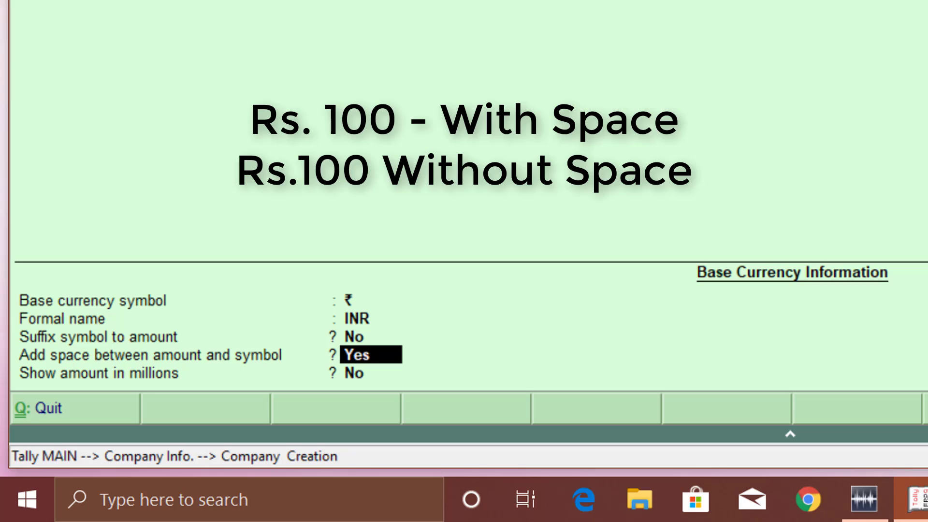
{"action": "key", "text": "Up"}
{"action": "key", "text": "Up"}
{"action": "key", "text": "Up"}
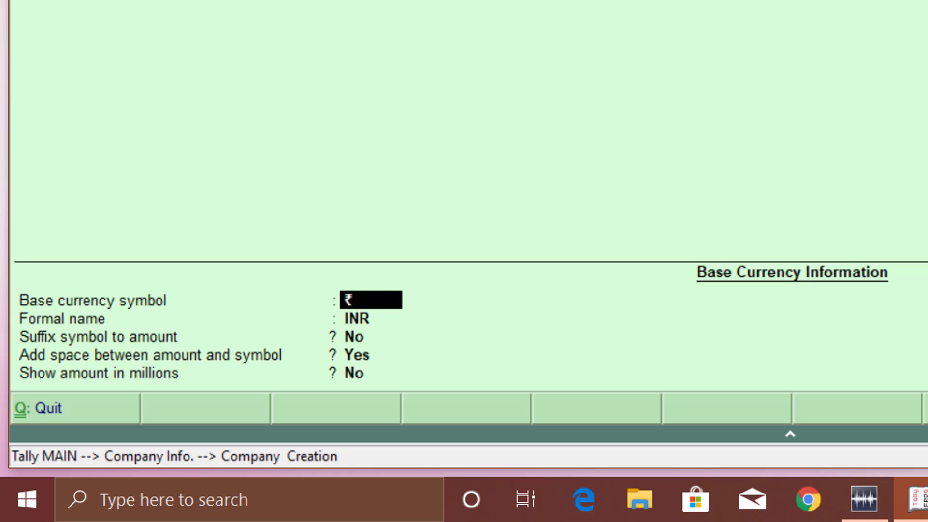
{"action": "key", "text": "Return"}
{"action": "key", "text": "Return"}
{"action": "key", "text": "Return"}
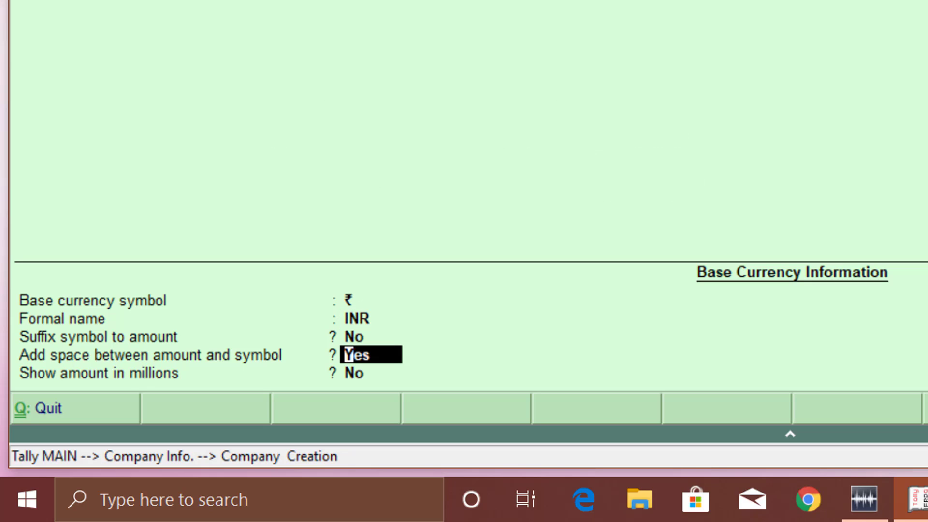
{"action": "type", "text": "n"}
{"action": "key", "text": "Return"}
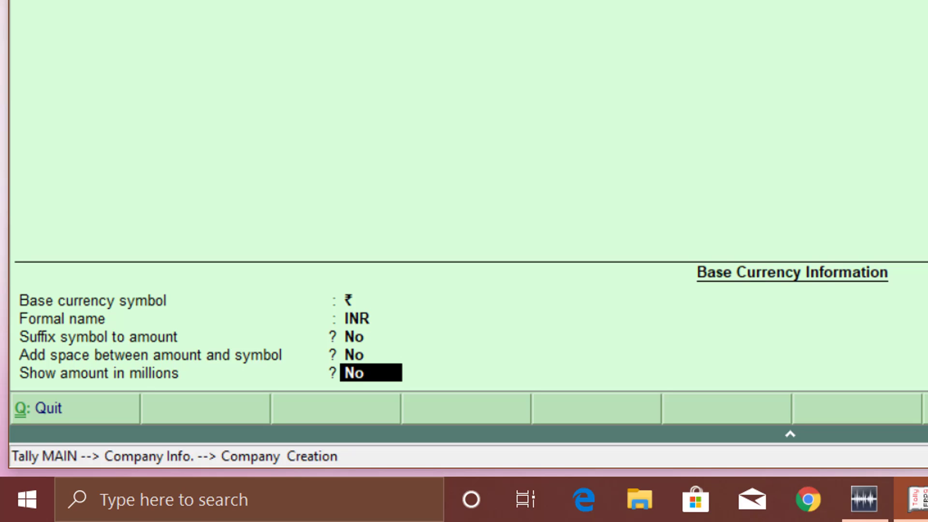
Launch a blank Notepad window through the Win+R run prompt.
{"action": "key", "text": "super+r"}
{"action": "type", "text": "notepad"}
{"action": "key", "text": "Return"}
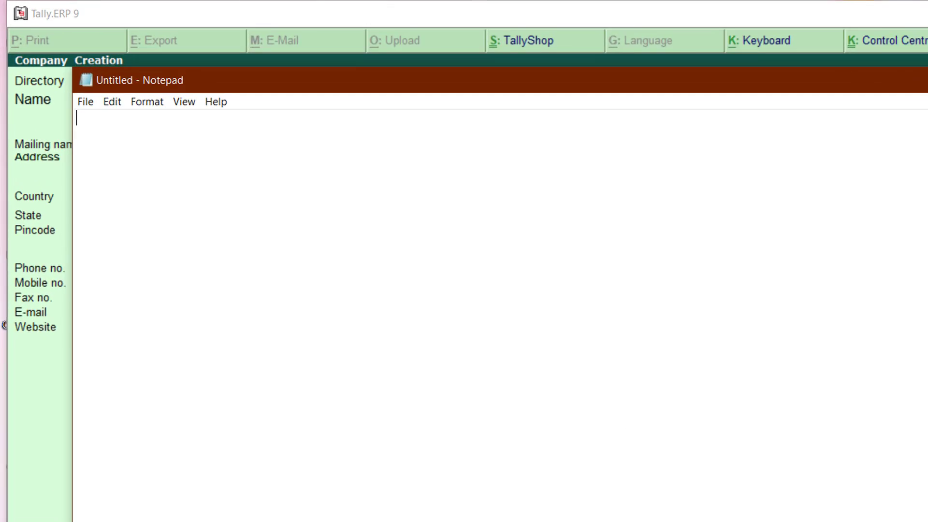
Type 100,000 and 1,00,000.00 on two lines of the Notepad note.
{"action": "type", "text": "100,"}
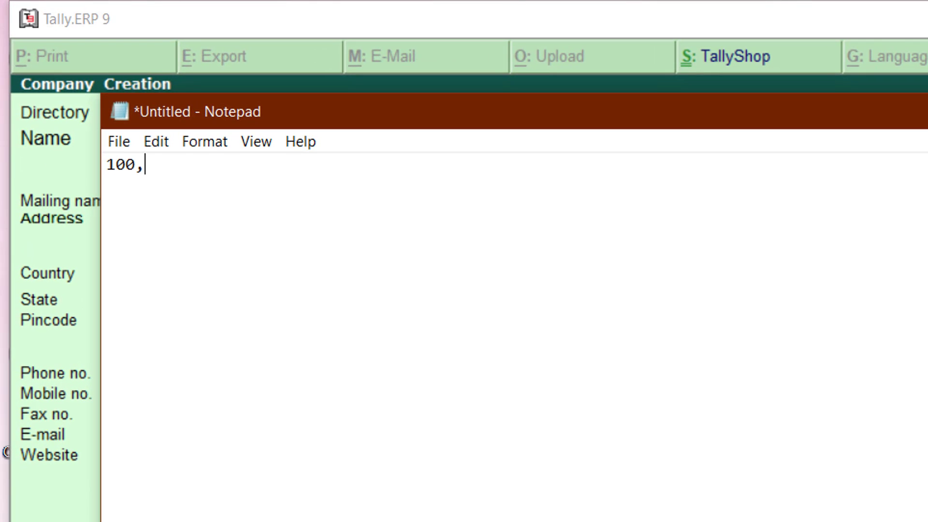
{"action": "type", "text": "000"}
{"action": "key", "text": "Return"}
{"action": "type", "text": "1,"}
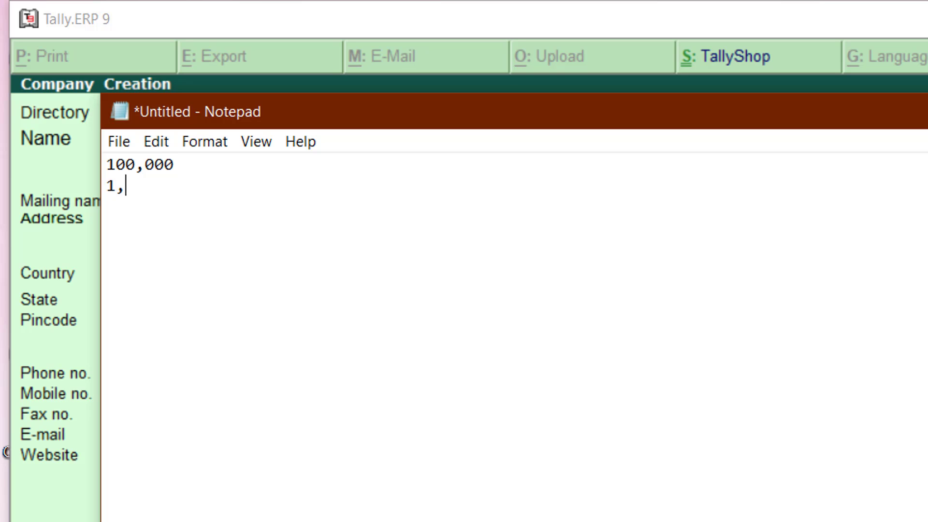
{"action": "type", "text": "00,000"}
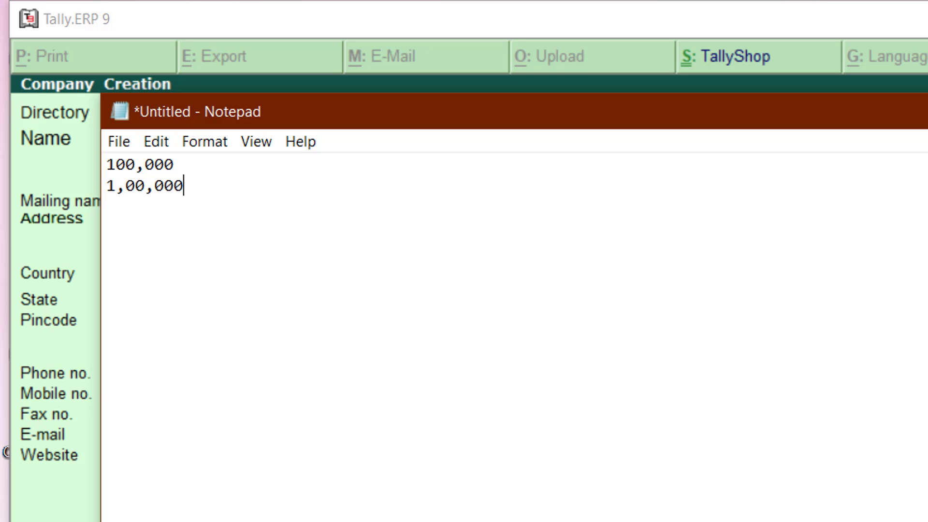
{"action": "type", "text": ".00"}
Correct the lines to 1,000,000.00 and 10,00,000.00 to compare millions and lakh grouping, then return to Tally.
{"action": "left_click", "coordinate": [173, 165]}
{"action": "type", "text": ".00"}
{"action": "left_click", "coordinate": [106, 164]}
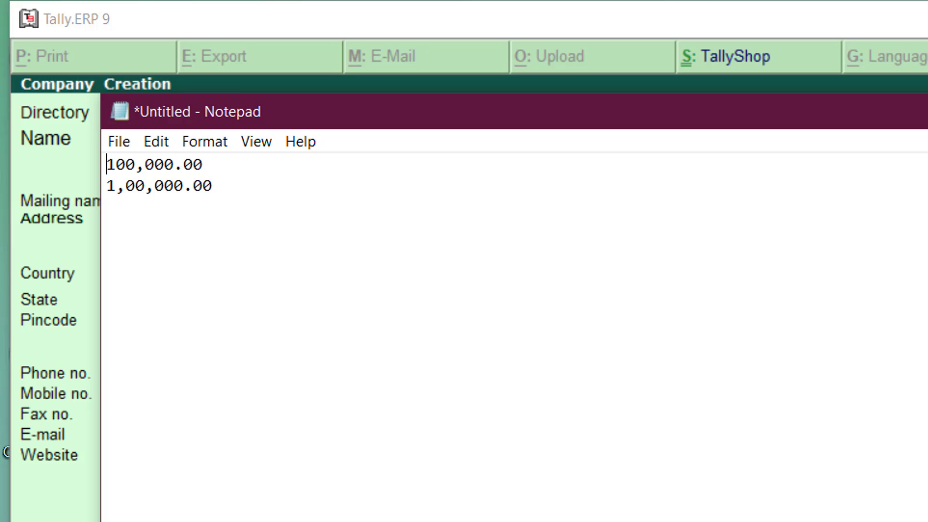
{"action": "left_click", "coordinate": [107, 186]}
{"action": "left_click", "coordinate": [106, 165]}
{"action": "left_click", "coordinate": [116, 164]}
{"action": "left_click", "coordinate": [107, 165]}
{"action": "left_click", "coordinate": [116, 165]}
{"action": "type", "text": ","}
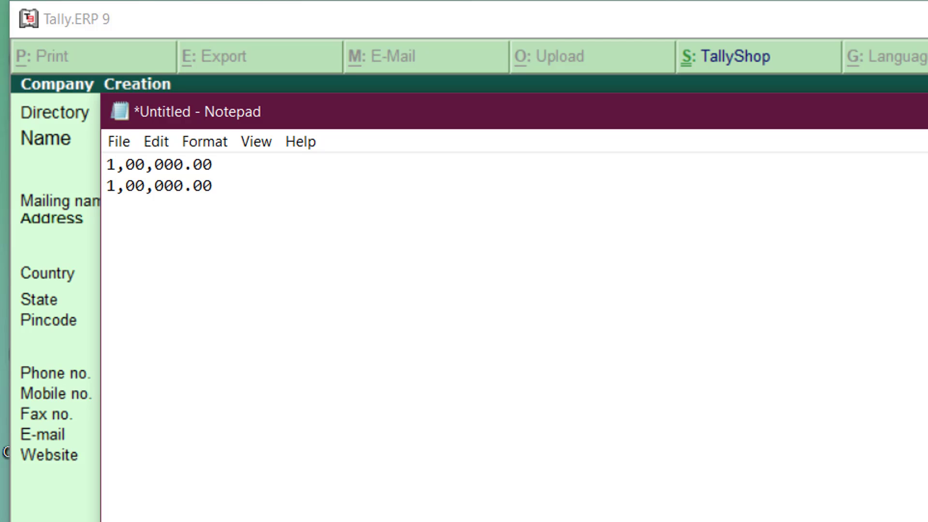
{"action": "type", "text": "0"}
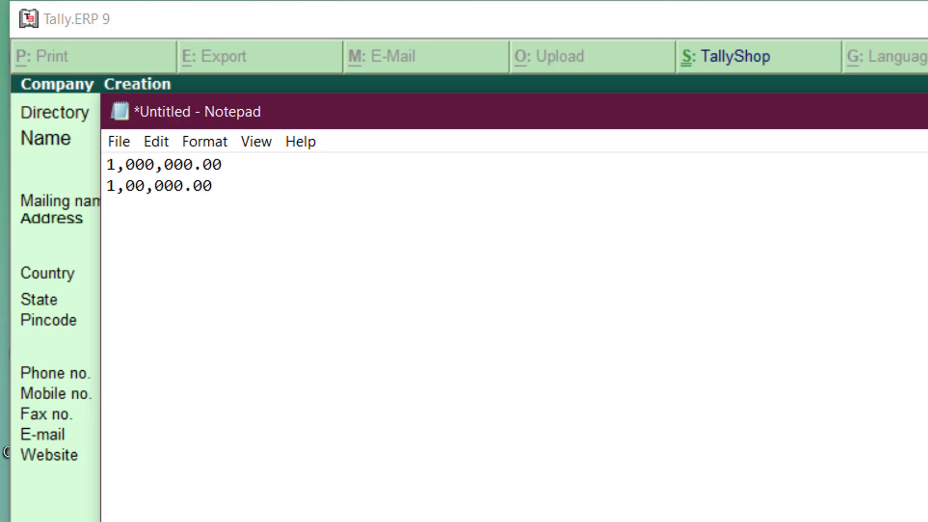
{"action": "key", "text": "Left"}
{"action": "key", "text": "Left"}
{"action": "key", "text": "Left"}
{"action": "type", "text": "0"}
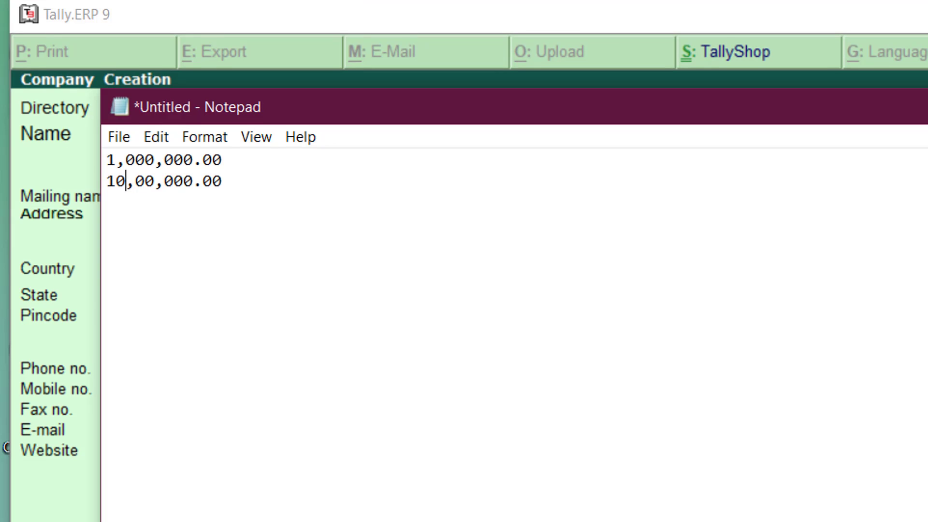
{"action": "key", "text": "alt+Tab"}
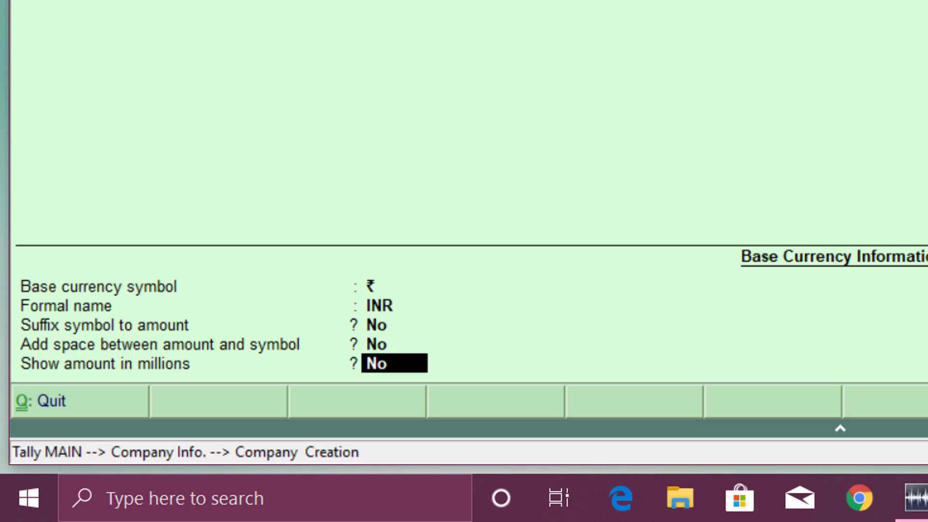
Reach the decimal places field, then try paise amounts in the Notepad note, ending at 1.99.
{"action": "key", "text": "Return"}
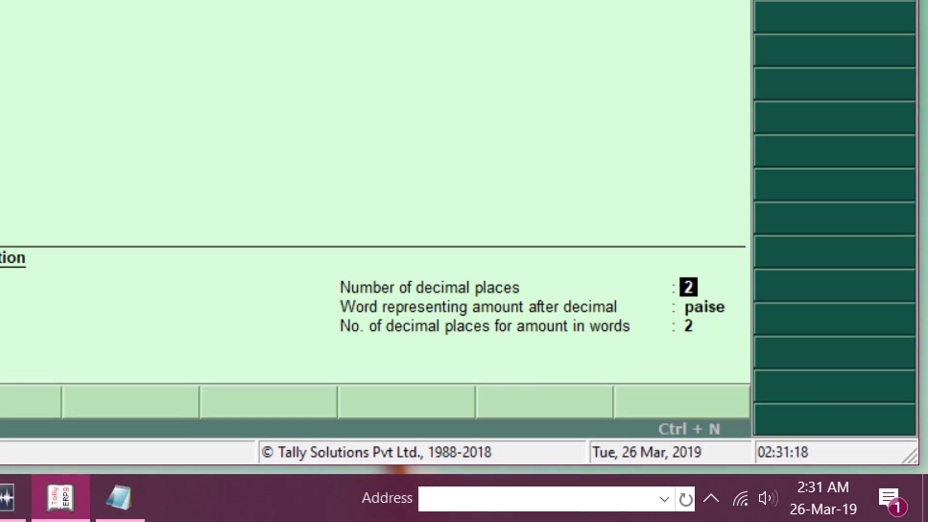
{"action": "key", "text": "alt+Tab"}
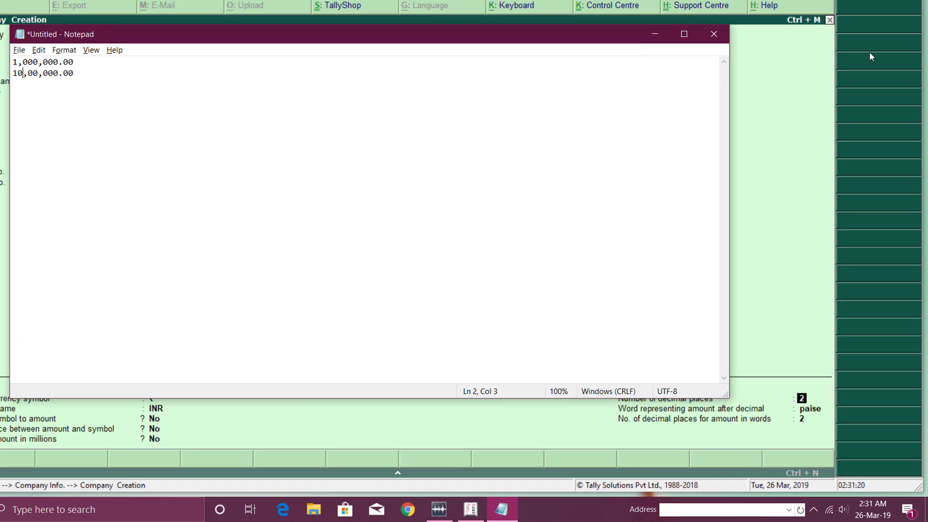
{"action": "key", "text": "End"}
{"action": "type", "text": "1.75"}
{"action": "key", "text": "BackSpace"}
{"action": "key", "text": "BackSpace"}
{"action": "type", "text": "99"}
{"action": "key", "text": "BackSpace"}
{"action": "key", "text": "BackSpace"}
{"action": "type", "text": "100"}
{"action": "key", "text": "BackSpace"}
{"action": "key", "text": "BackSpace"}
{"action": "key", "text": "BackSpace"}
{"action": "type", "text": "99"}
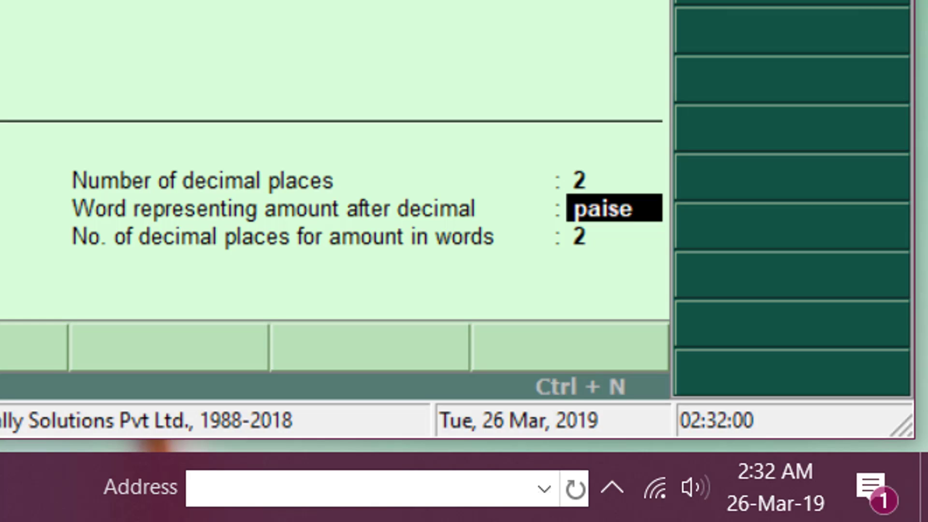
Back in Tally, keep 2 decimal places for amounts and for amounts in words.
{"action": "key", "text": "alt+Tab"}
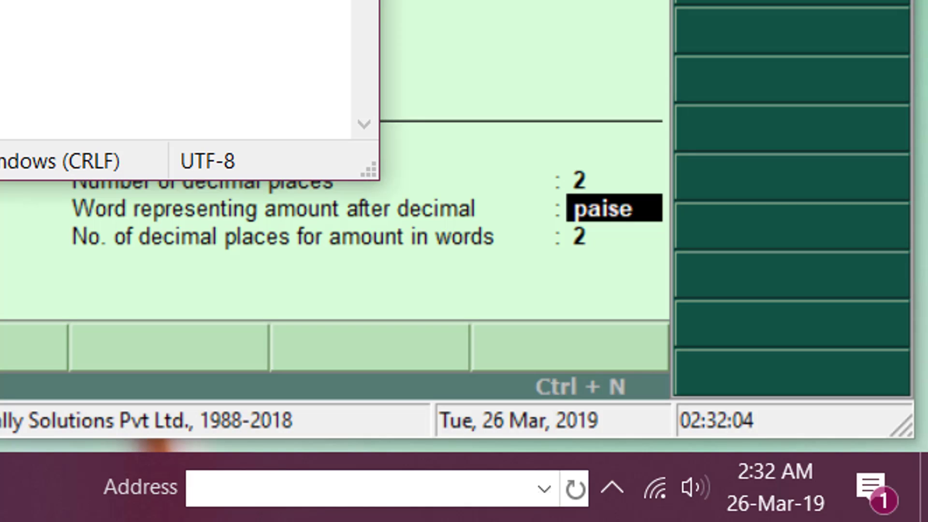
{"action": "key", "text": "alt+Tab"}
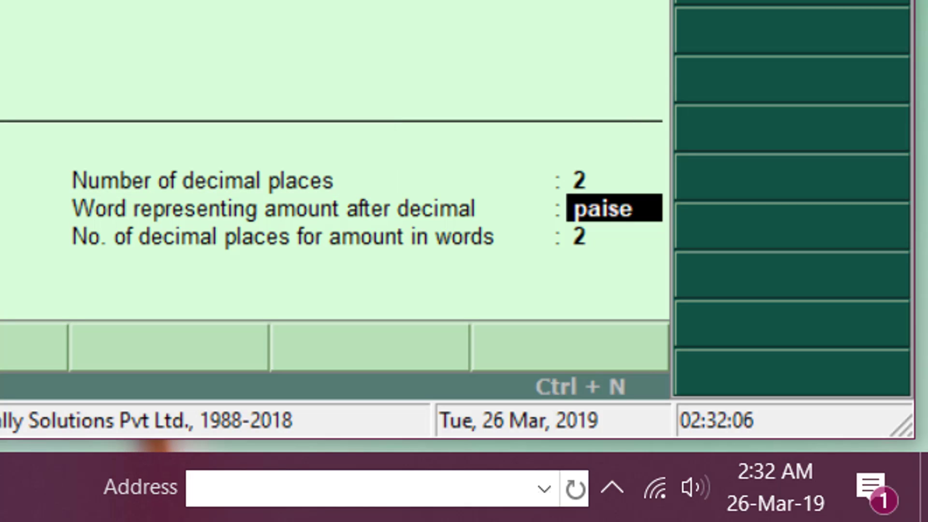
{"action": "key", "text": "Return"}
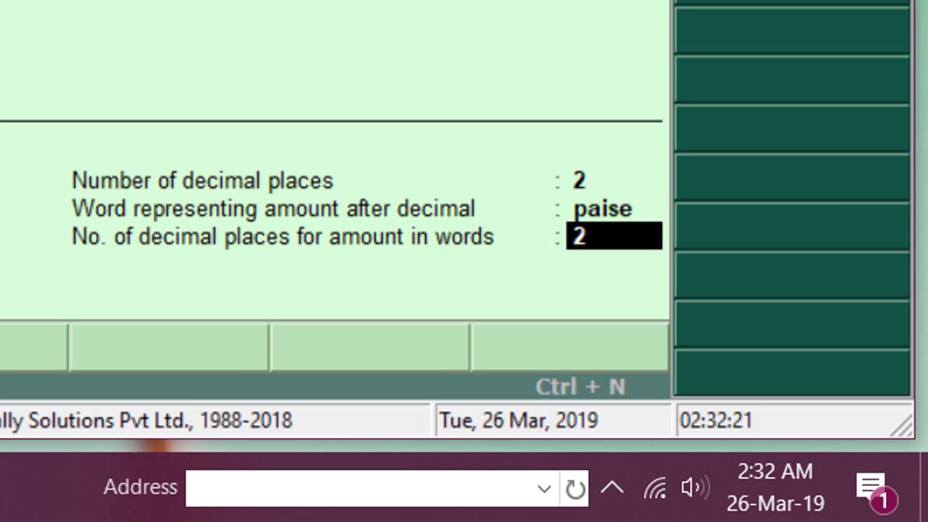
{"action": "key", "text": "Return"}
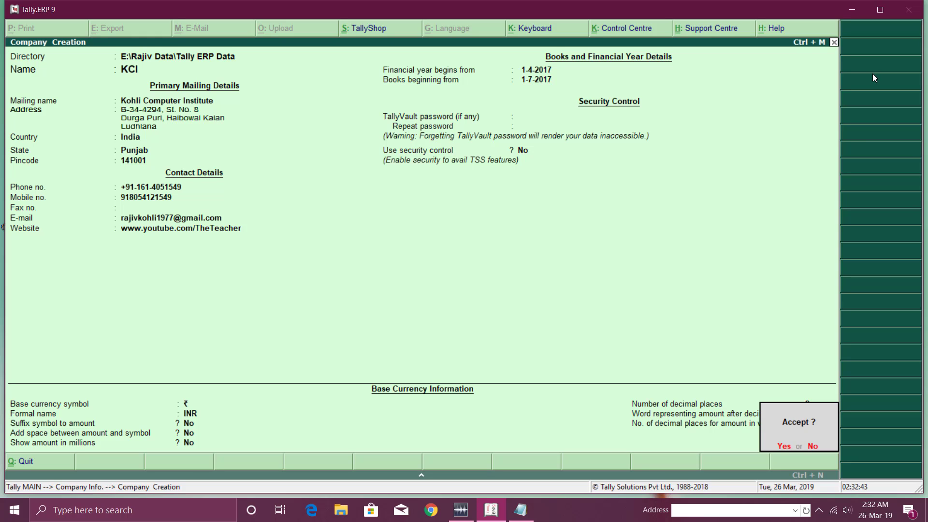
Decline the Accept? prompt, review every KCI field, then save the company with Ctrl+A.
{"action": "key", "text": "n"}
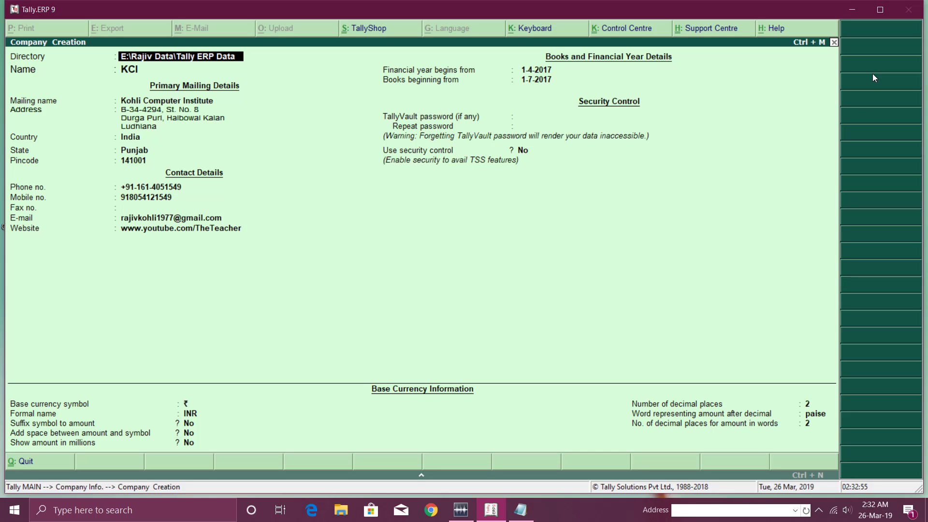
{"action": "key", "text": "Return"}
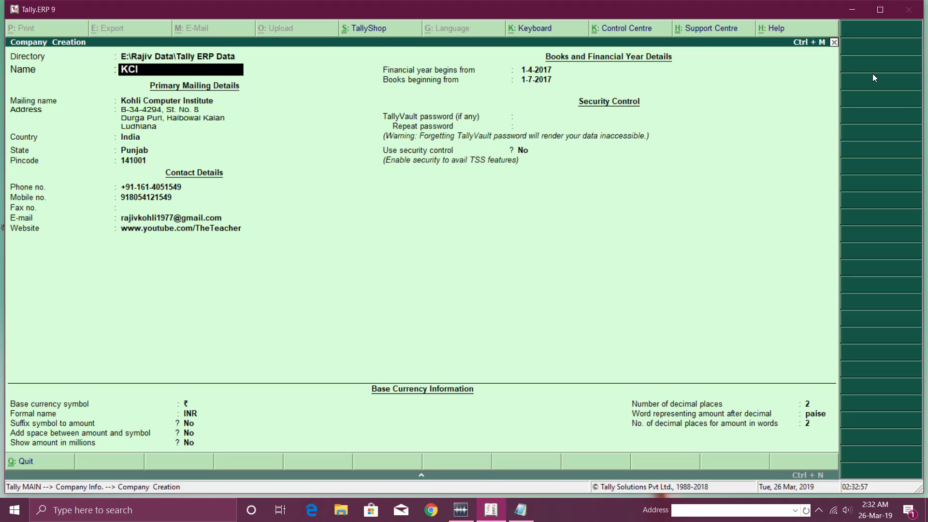
{"action": "key", "text": "BackSpace"}
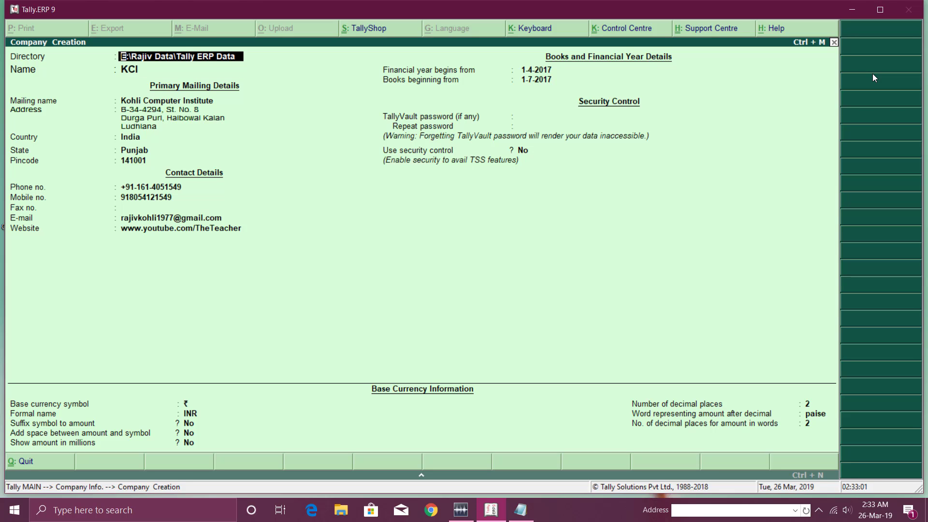
{"action": "key", "text": "Return"}
{"action": "key", "text": "Return"}
{"action": "key", "text": "Return"}
{"action": "key", "text": "Return"}
{"action": "key", "text": "Return"}
{"action": "key", "text": "Return"}
{"action": "key", "text": "Return"}
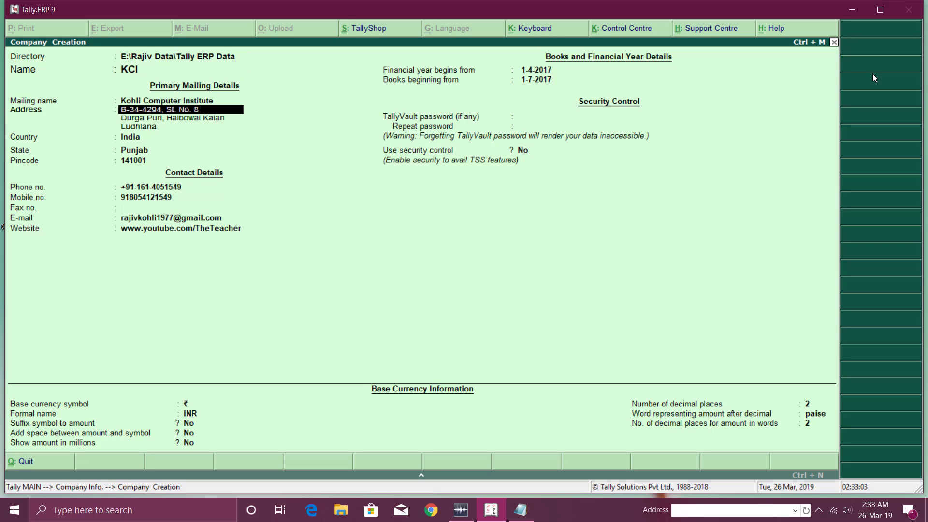
{"action": "key", "text": "Return"}
{"action": "key", "text": "Return"}
{"action": "key", "text": "Return"}
{"action": "key", "text": "Return"}
{"action": "key", "text": "Return"}
{"action": "key", "text": "Return"}
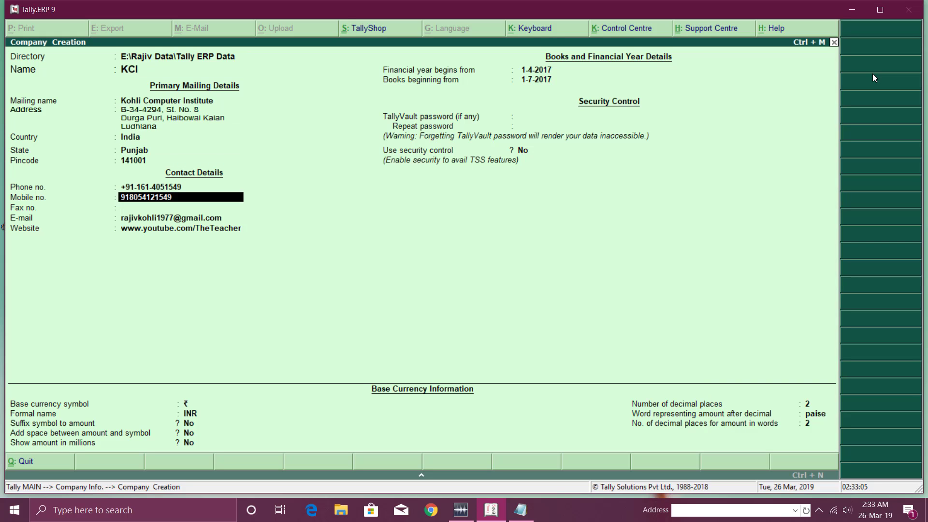
{"action": "key", "text": "Return"}
{"action": "key", "text": "Return"}
{"action": "key", "text": "Return"}
{"action": "key", "text": "Return"}
{"action": "key", "text": "Return"}
{"action": "key", "text": "Return"}
{"action": "key", "text": "Return"}
{"action": "key", "text": "Return"}
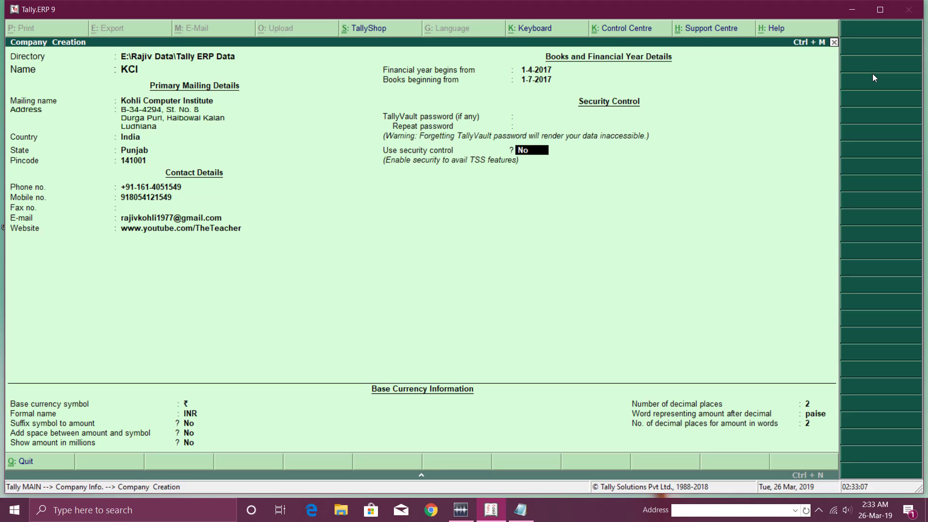
{"action": "key", "text": "Return"}
{"action": "key", "text": "Return"}
{"action": "key", "text": "Return"}
{"action": "key", "text": "Return"}
{"action": "key", "text": "Return"}
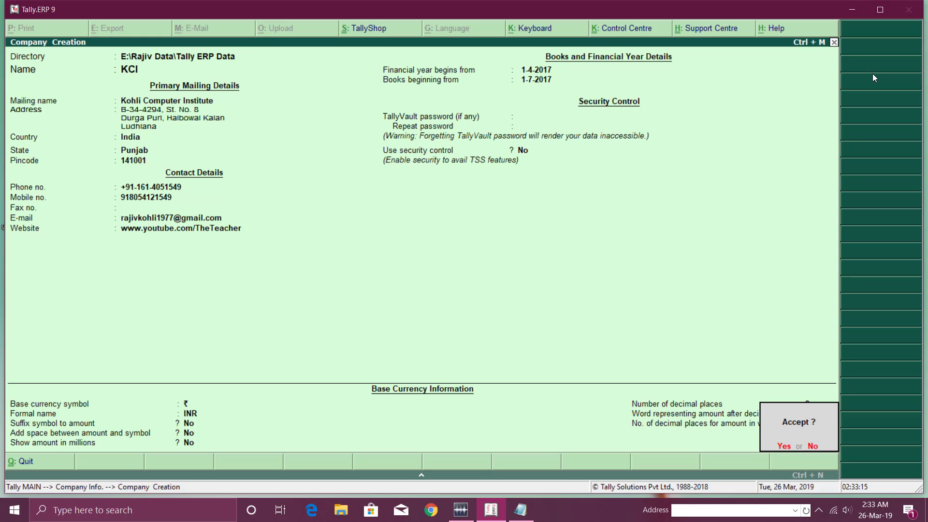
{"action": "key", "text": "n"}
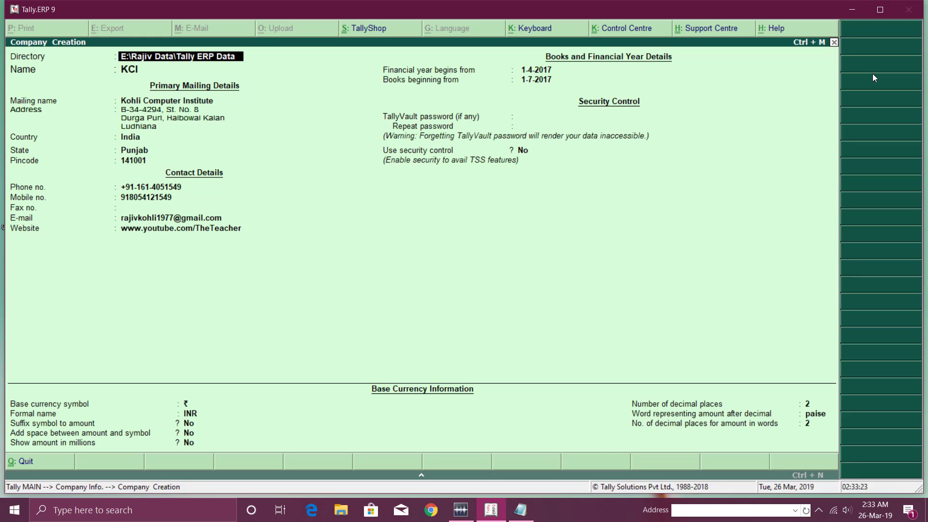
{"action": "key", "text": "ctrl+a"}
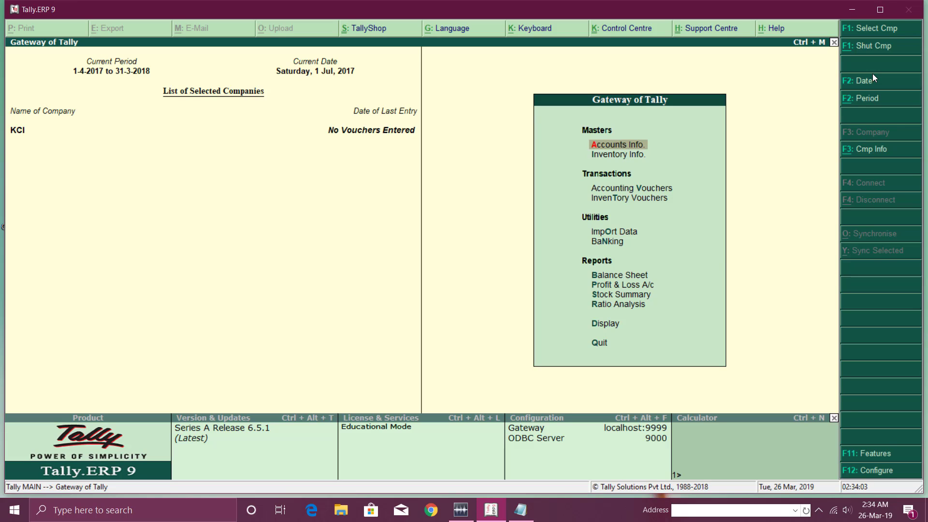
Quit Tally from the Gateway of Tally and confirm the exit.
{"action": "key", "text": "Down"}
{"action": "key", "text": "Down"}
{"action": "key", "text": "Down"}
{"action": "key", "text": "Down"}
{"action": "key", "text": "Down"}
{"action": "key", "text": "Down"}
{"action": "key", "text": "Down"}
{"action": "key", "text": "Down"}
{"action": "key", "text": "Down"}
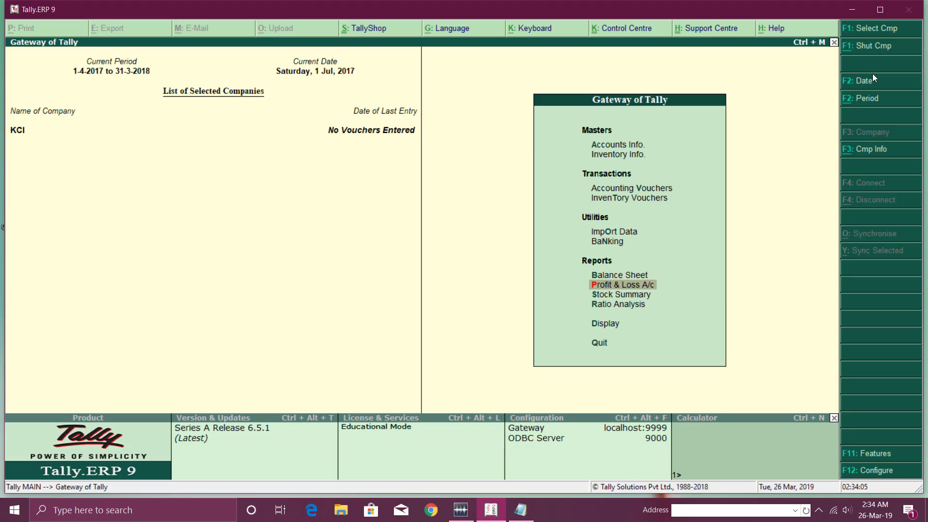
{"action": "key", "text": "Down"}
{"action": "key", "text": "Down"}
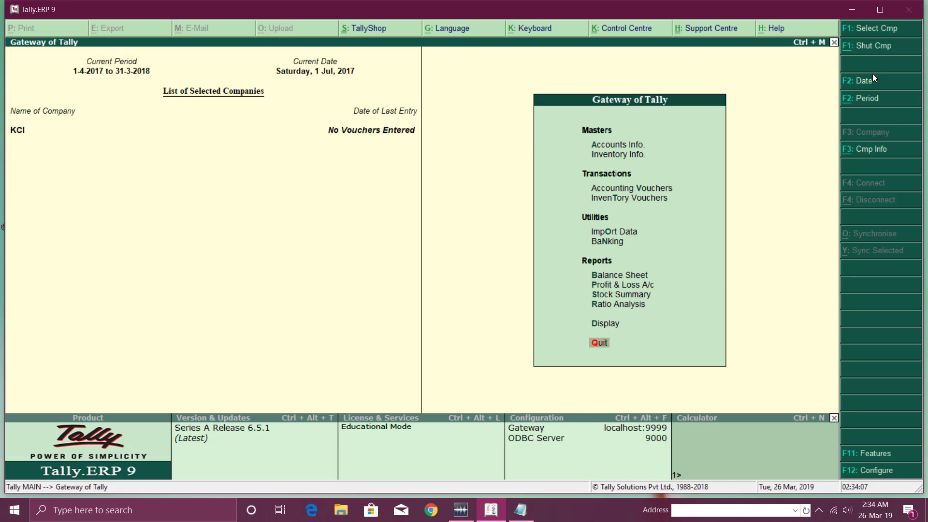
{"action": "key", "text": "Return"}
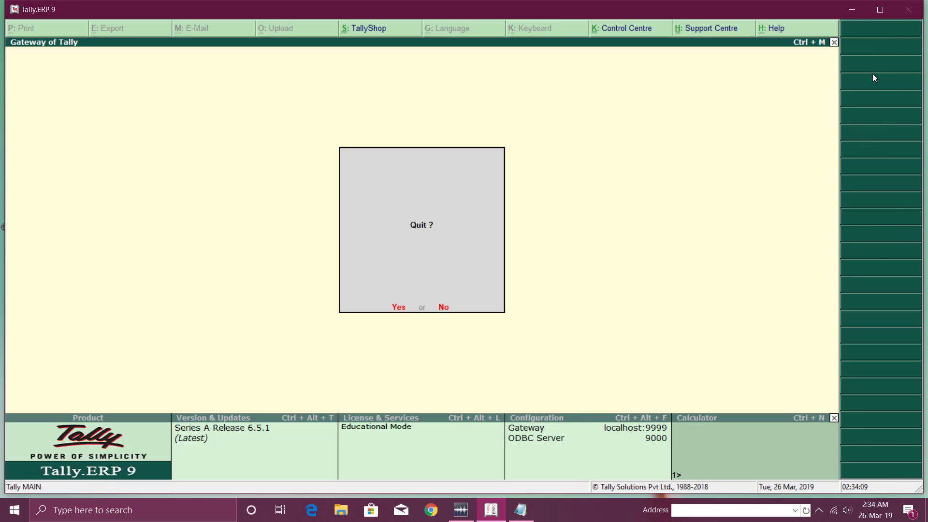
{"action": "key", "text": "Return"}
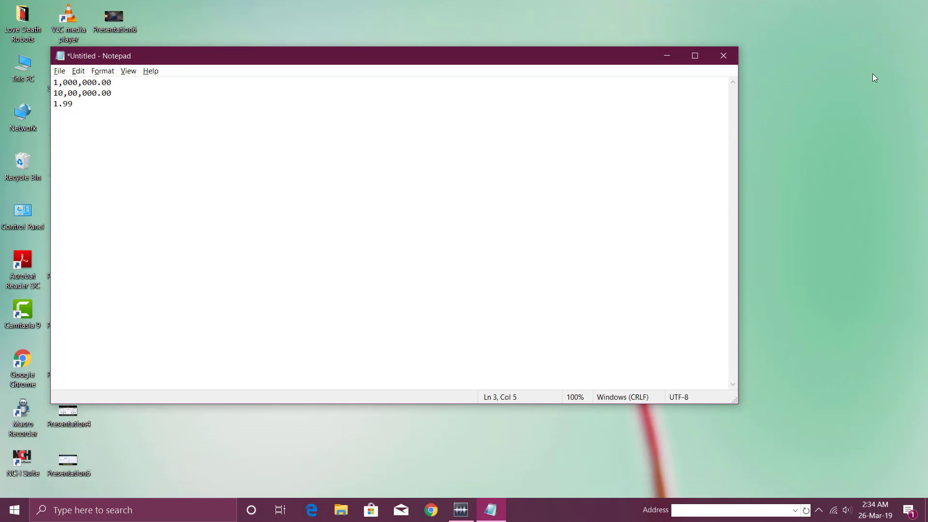
Close Notepad without saving the scratch note.
{"action": "key", "text": "alt+F4"}
{"action": "key", "text": "Tab"}
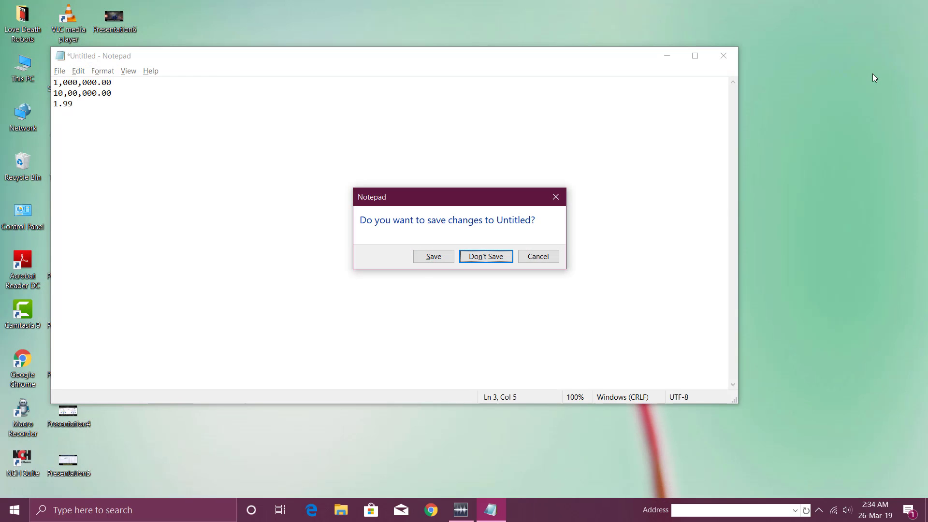
{"action": "key", "text": "Return"}
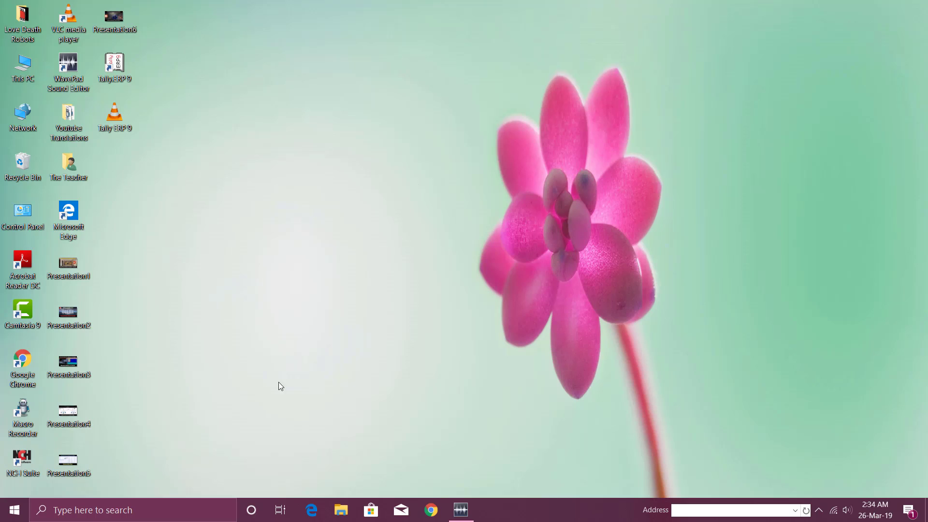
{"action": "double_click", "coordinate": [117, 75]}
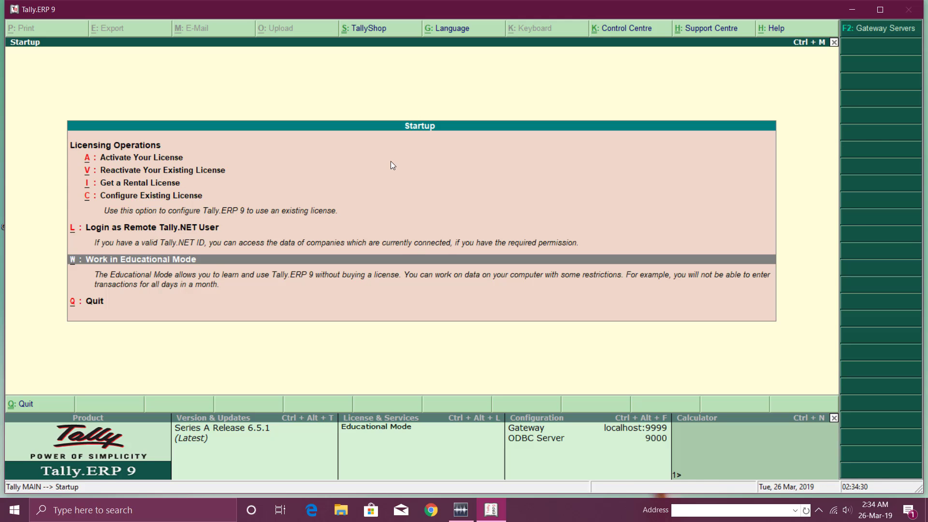
{"action": "key", "text": "Return"}
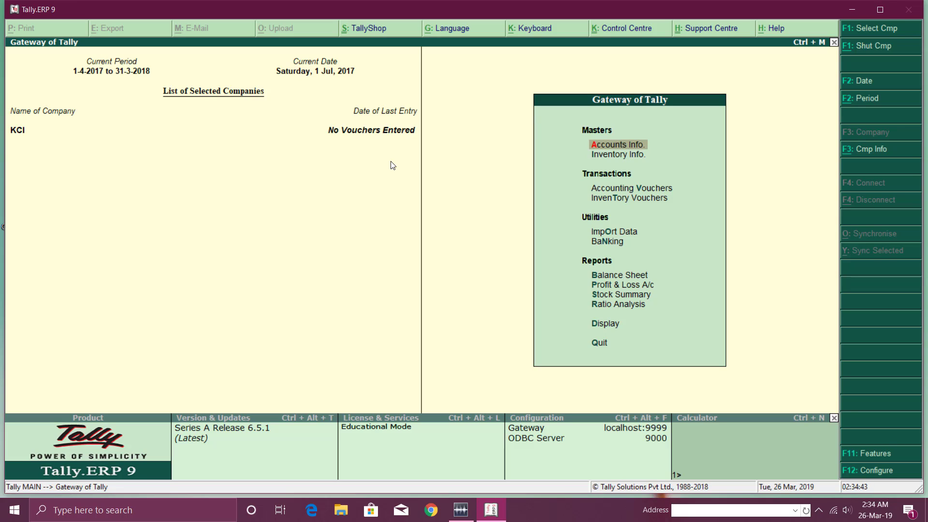
{"action": "key", "text": "alt+F1"}
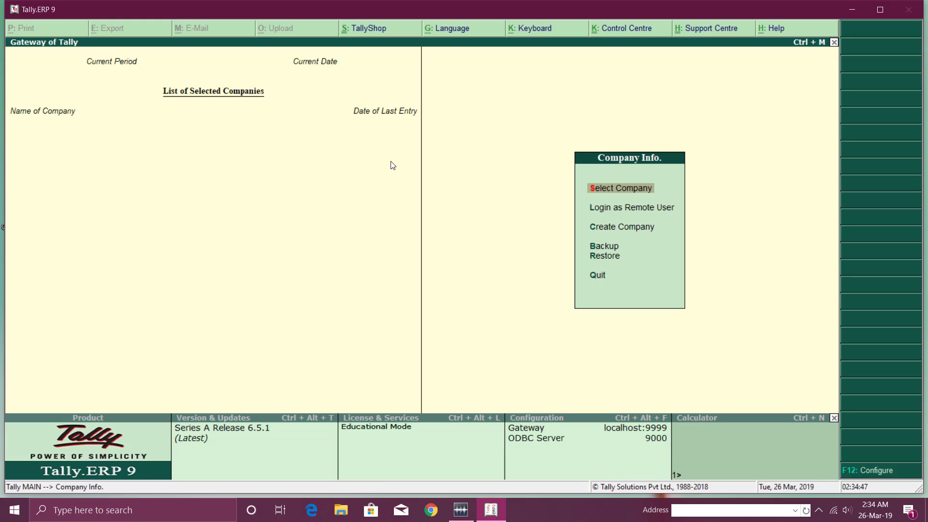
{"action": "key", "text": "Escape"}
{"action": "key", "text": "y"}
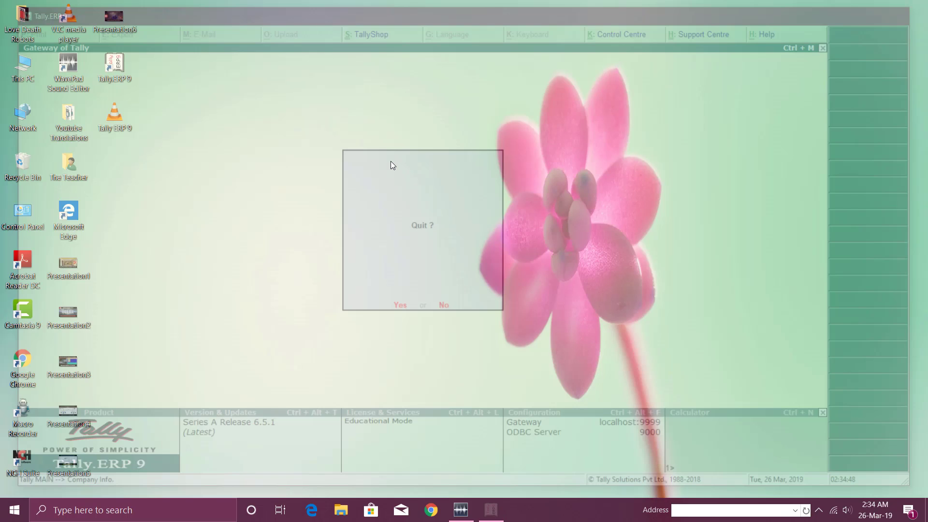
{"action": "double_click", "coordinate": [119, 64]}
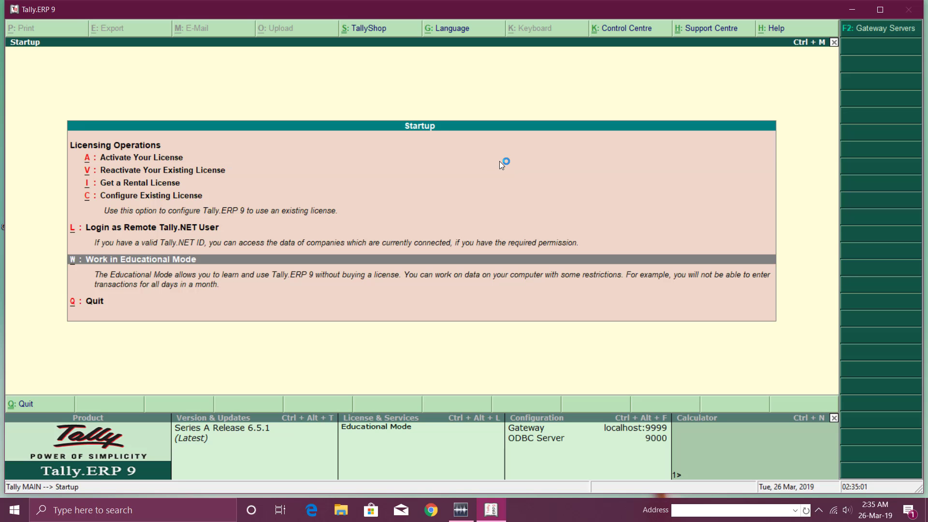
Work in Educational Mode so Tally opens with company KCI loaded.
{"action": "key", "text": "Return"}
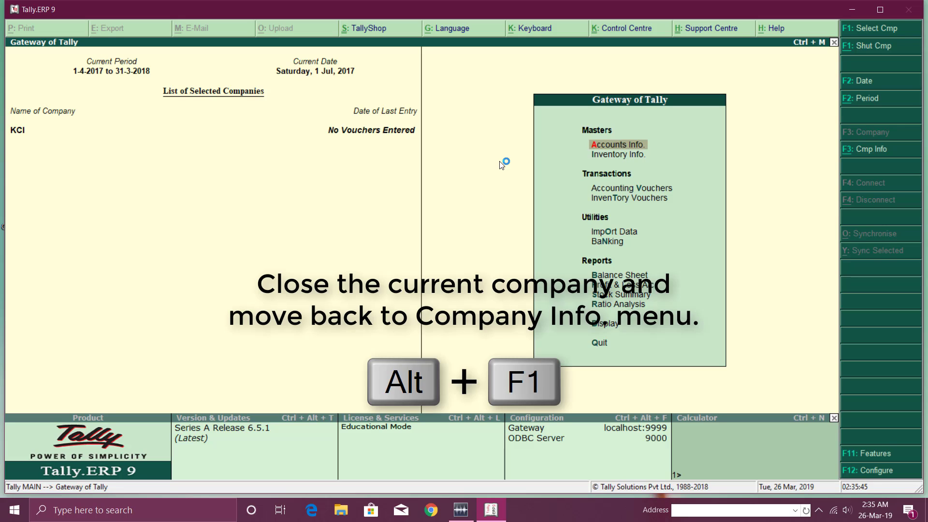
Close company KCI, view the Select Company list, then quit Tally.ERP 9.
{"action": "key", "text": "alt+F1"}
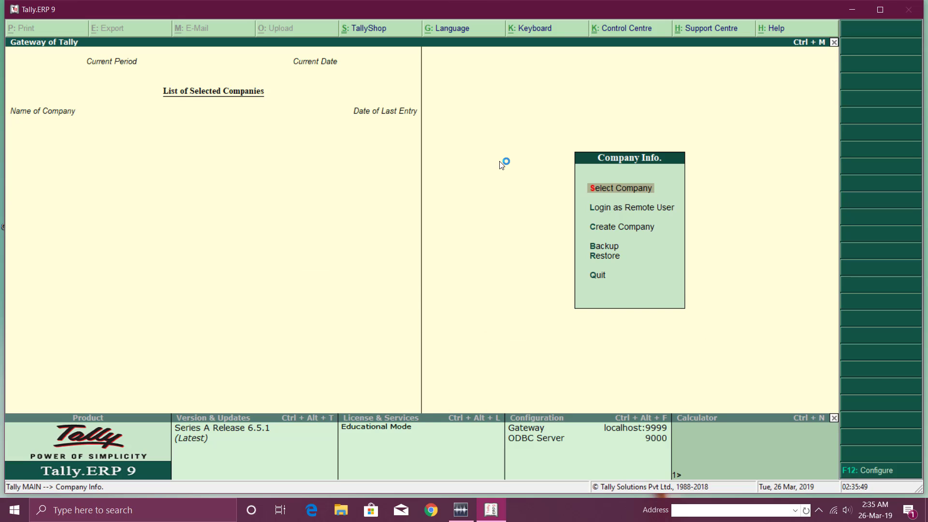
{"action": "key", "text": "Down"}
{"action": "key", "text": "Down"}
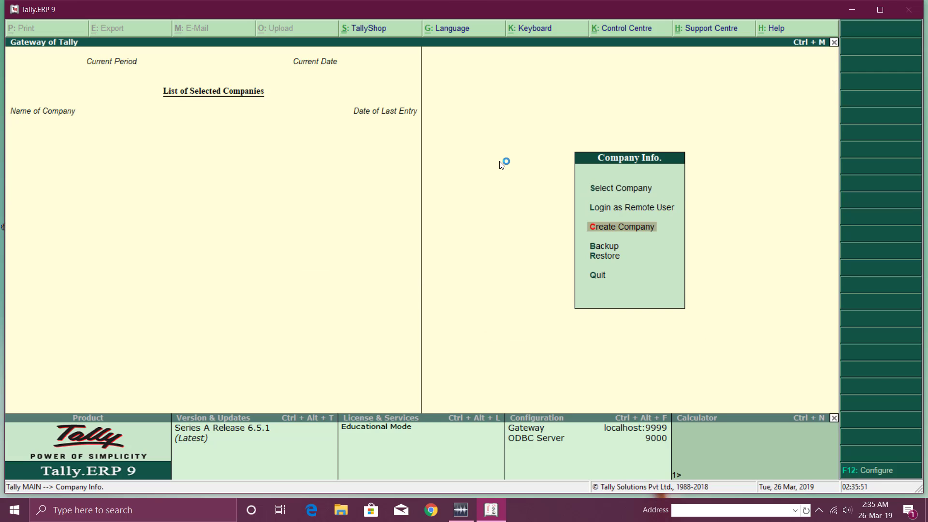
{"action": "key", "text": "Up"}
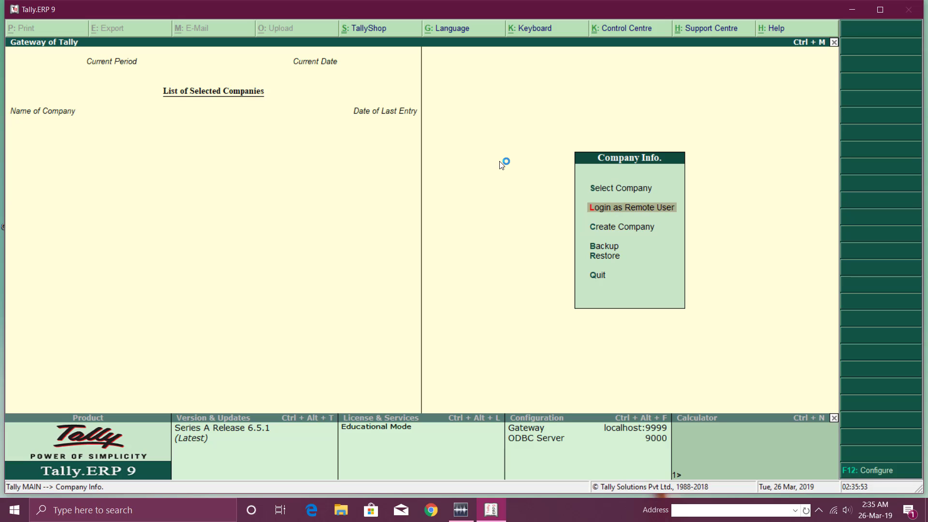
{"action": "key", "text": "Up"}
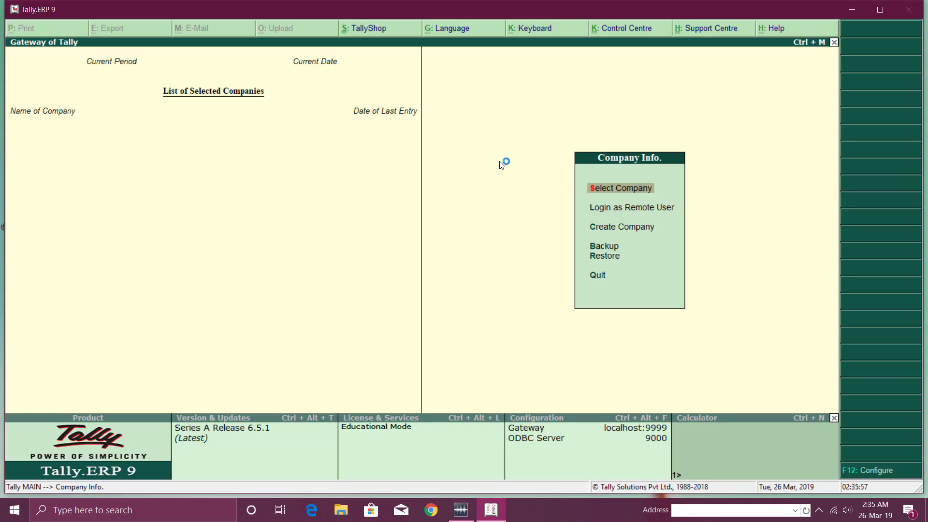
{"action": "key", "text": "Return"}
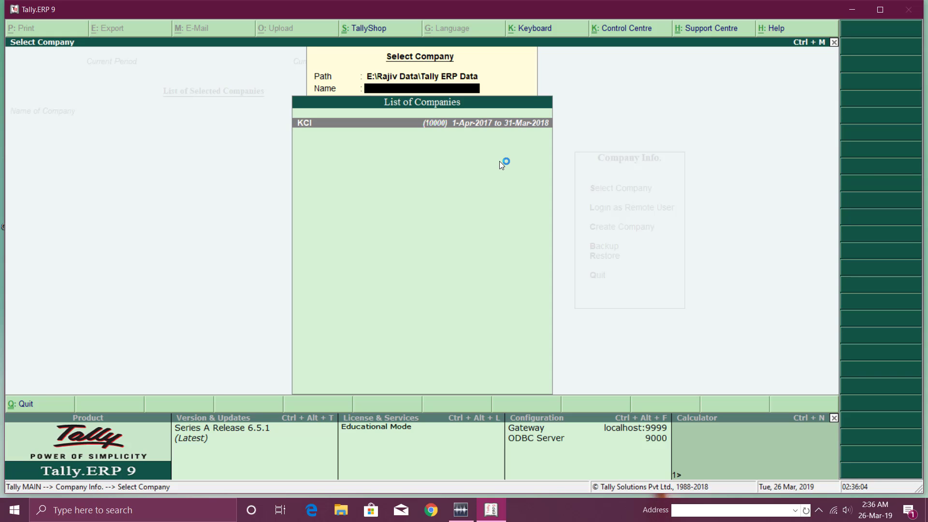
{"action": "key", "text": "Escape"}
{"action": "key", "text": "Escape"}
{"action": "key", "text": "Return"}
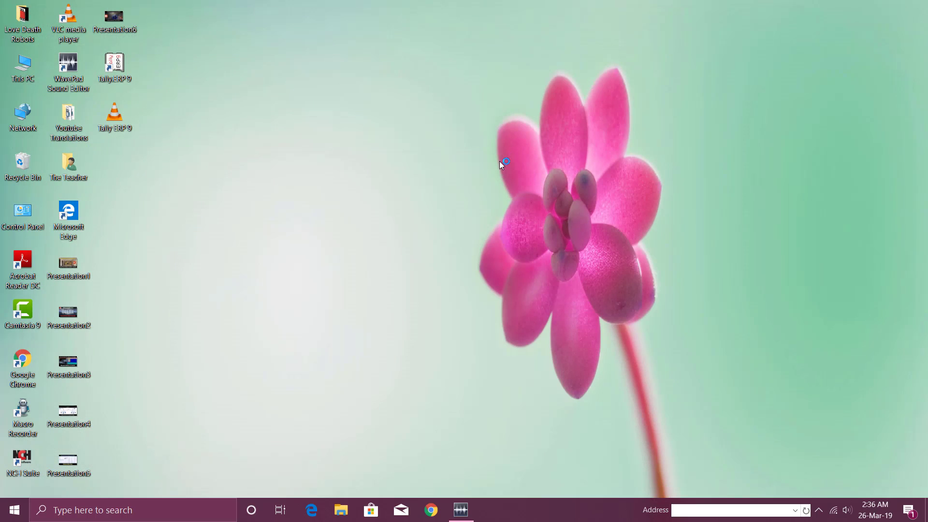
Open tally.ini from C:\Program Files\Tally\Tally.ERP9 in Notepad, cursor after Default Companies=Yes.
{"action": "double_click", "coordinate": [30, 78]}
{"action": "left_click", "coordinate": [158, 222]}
{"action": "double_click", "coordinate": [158, 221]}
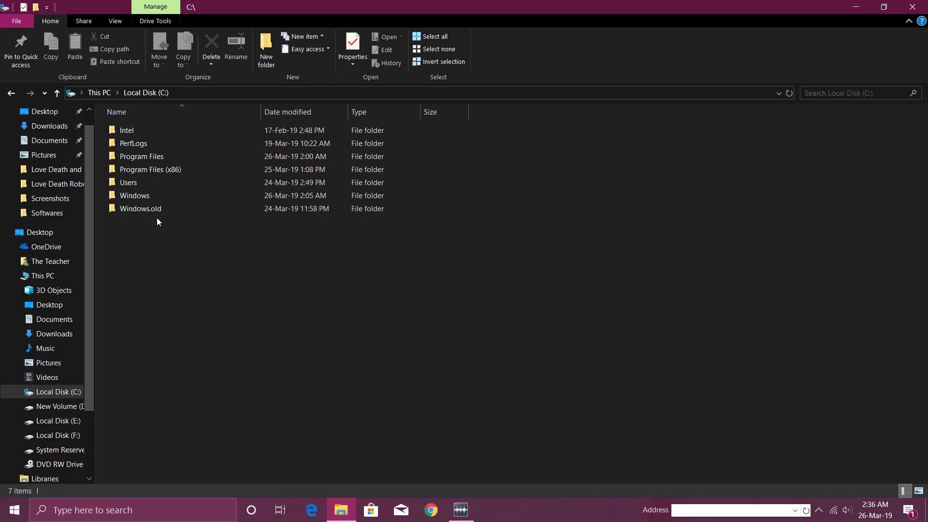
{"action": "double_click", "coordinate": [151, 160]}
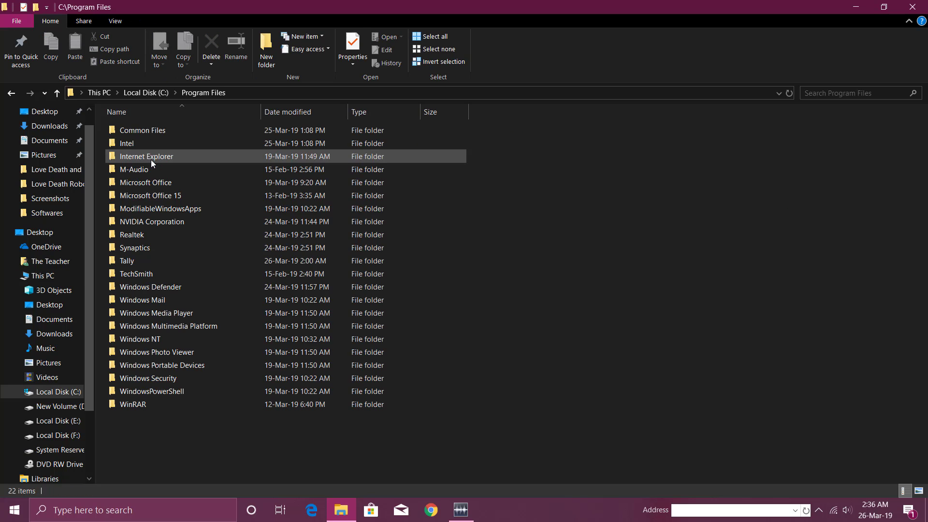
{"action": "double_click", "coordinate": [135, 259]}
{"action": "double_click", "coordinate": [161, 129]}
{"action": "double_click", "coordinate": [125, 195]}
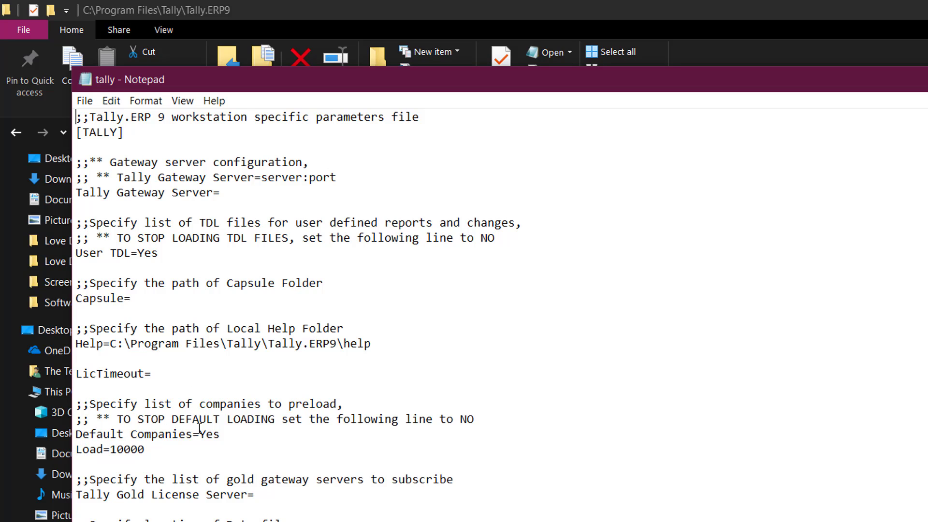
{"action": "left_click", "coordinate": [224, 434]}
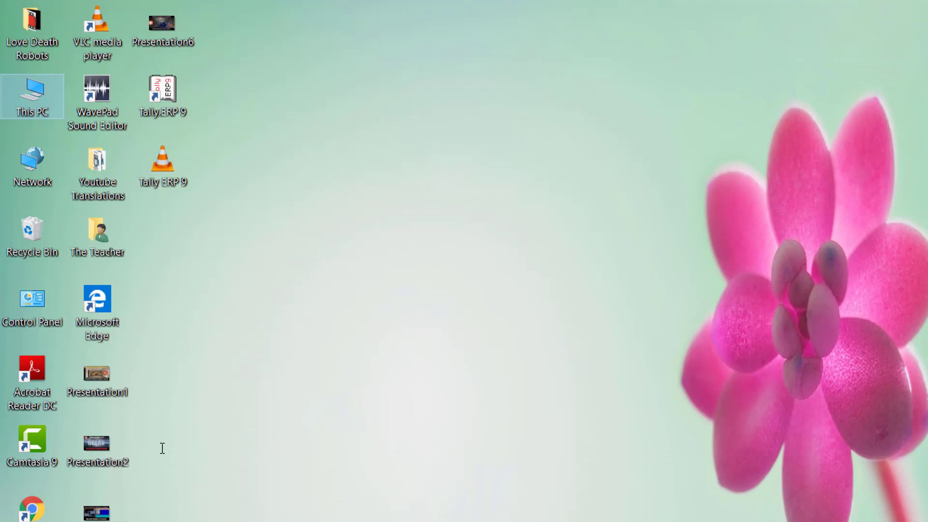
Relaunch Tally.ERP 9 in Educational Mode, close the auto-loaded KCI and open Select Company.
{"action": "double_click", "coordinate": [155, 95]}
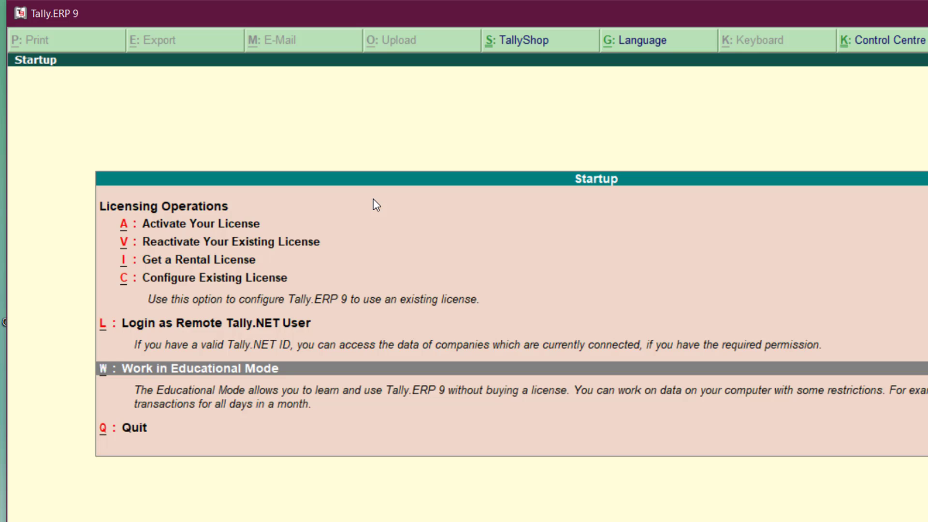
{"action": "key", "text": "Return"}
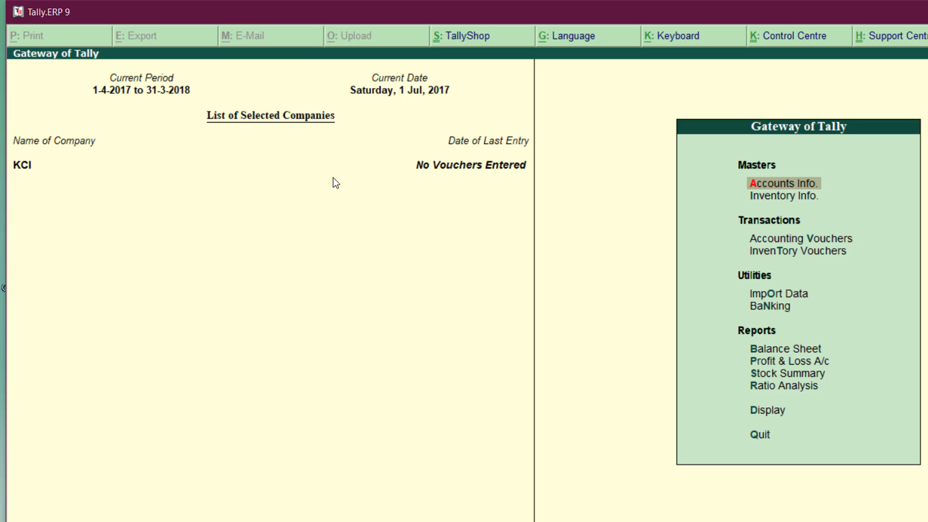
{"action": "key", "text": "alt+F1"}
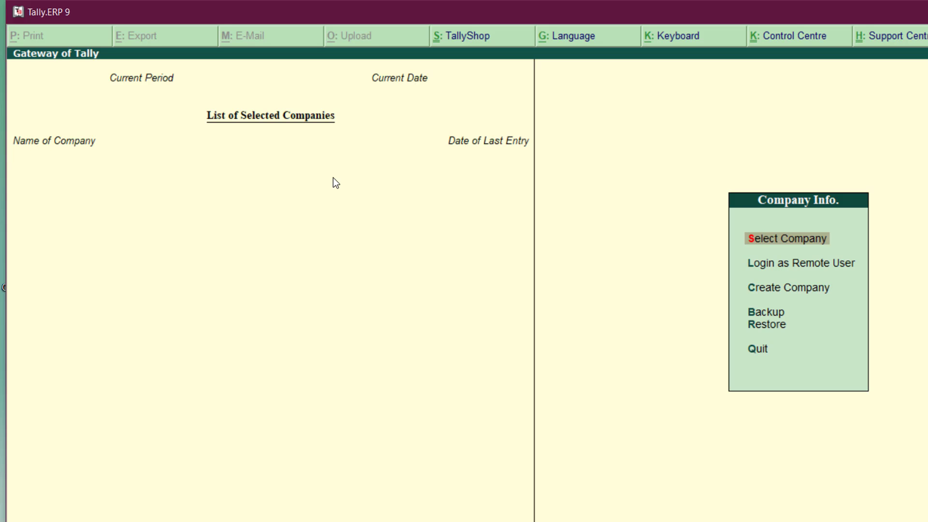
{"action": "key", "text": "Return"}
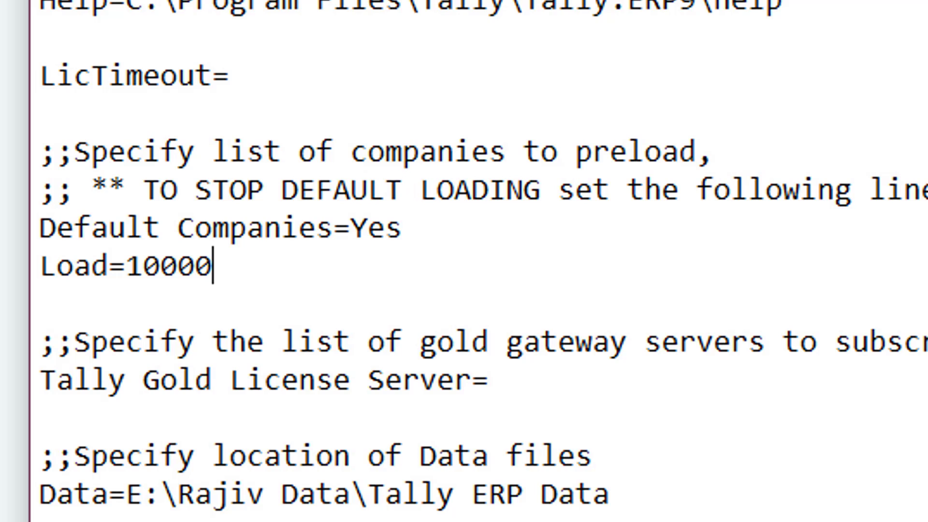
Change the tally.ini line to Default Companies=No.
{"action": "key", "text": "Left"}
{"action": "key", "text": "Left"}
{"action": "key", "text": "Left"}
{"action": "key", "text": "Left"}
{"action": "key", "text": "Right"}
{"action": "key", "text": "Up"}
{"action": "key", "text": "Right"}
{"action": "key", "text": "Right"}
{"action": "key", "text": "Right"}
{"action": "key", "text": "Right"}
{"action": "key", "text": "Right"}
{"action": "key", "text": "Right"}
{"action": "key", "text": "Right"}
{"action": "key", "text": "Right"}
{"action": "key", "text": "Right"}
{"action": "key", "text": "Right"}
{"action": "key", "text": "Right"}
{"action": "key", "text": "Right"}
{"action": "key", "text": "Right"}
{"action": "key", "text": "Right"}
{"action": "key", "text": "BackSpace"}
{"action": "key", "text": "BackSpace"}
{"action": "key", "text": "BackSpace"}
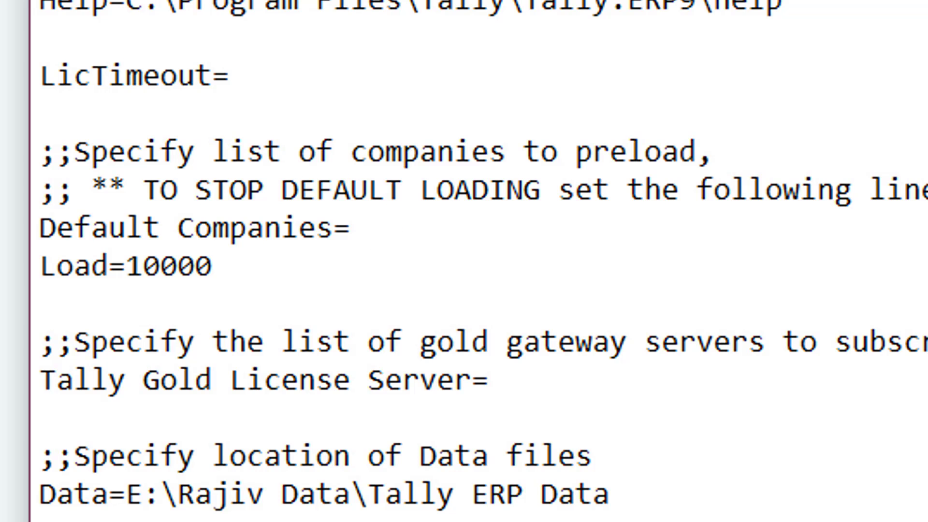
{"action": "type", "text": "No"}
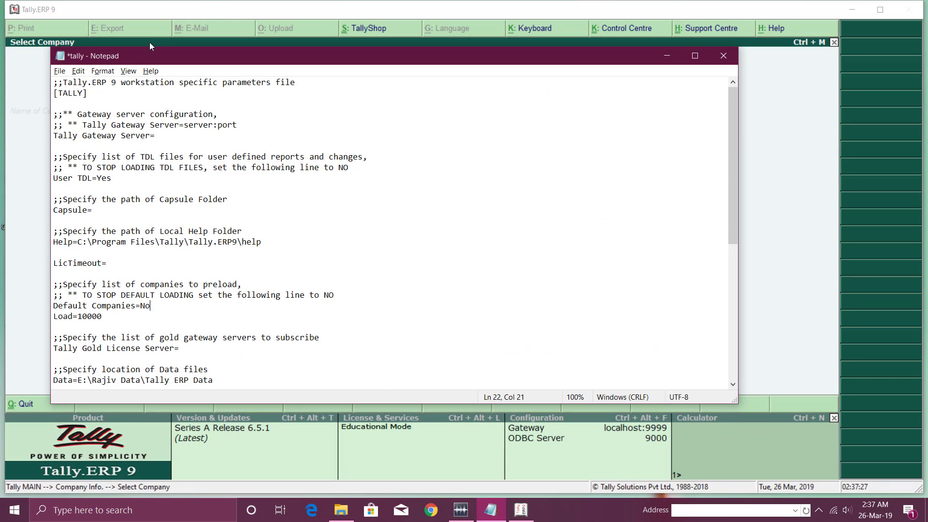
Save the configuration file, close Notepad, and back out of Tally toward Quit.
{"action": "left_click", "coordinate": [59, 70]}
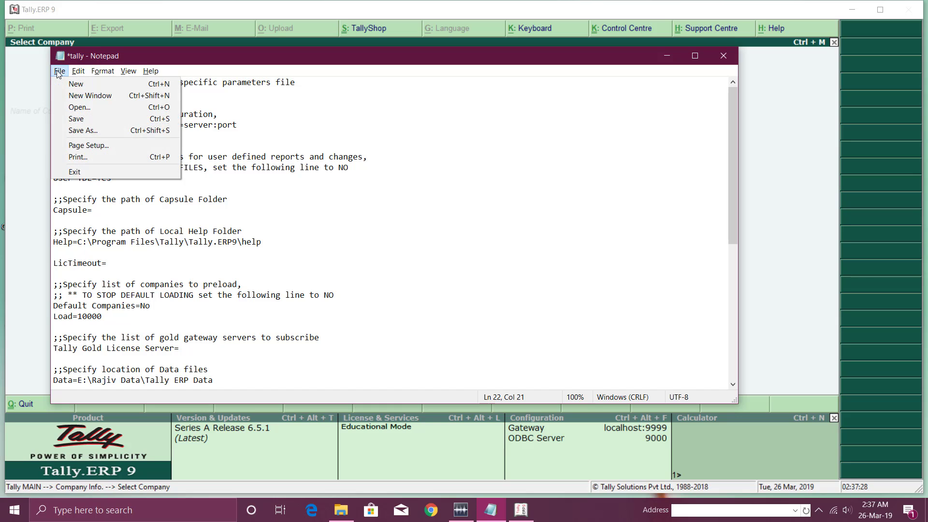
{"action": "left_click", "coordinate": [76, 118]}
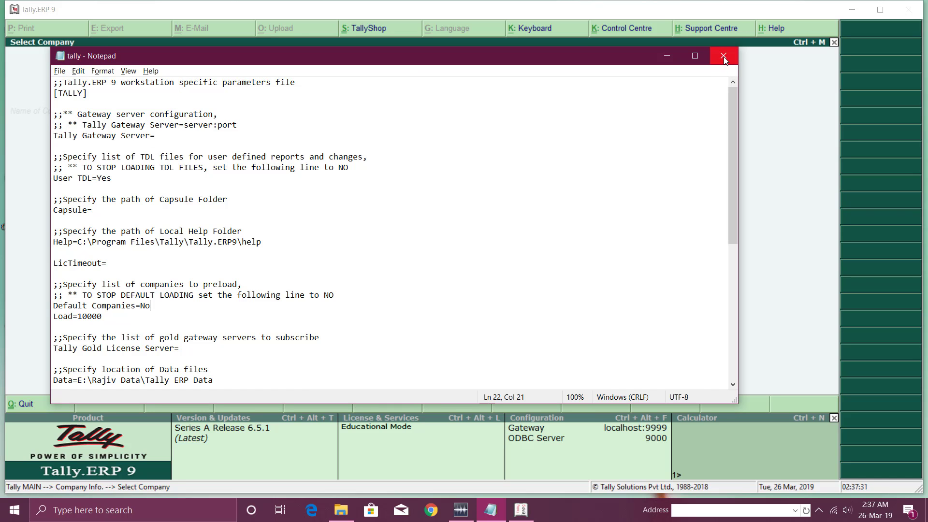
{"action": "left_click", "coordinate": [723, 57]}
{"action": "key", "text": "Escape"}
{"action": "key", "text": "Escape"}
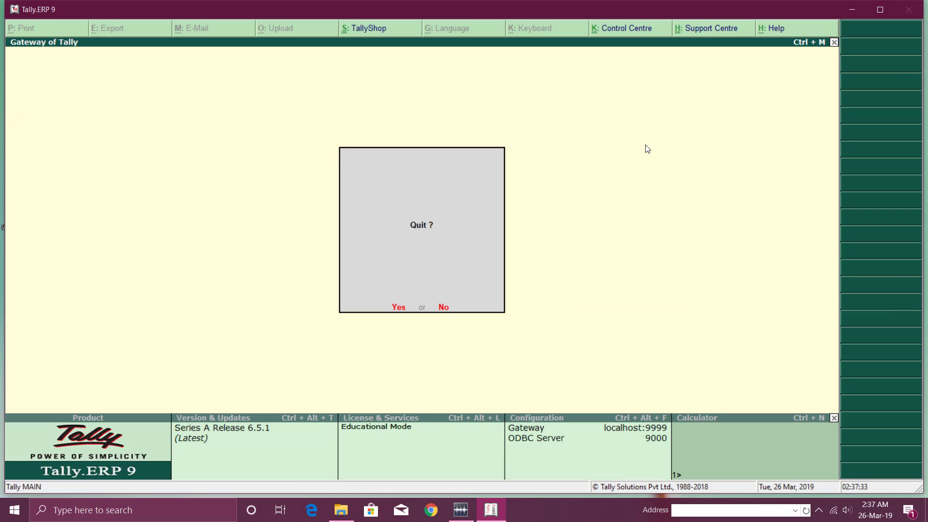
Quit Tally, relaunch it to find KCI still auto-loaded, then request Quit again.
{"action": "key", "text": "Return"}
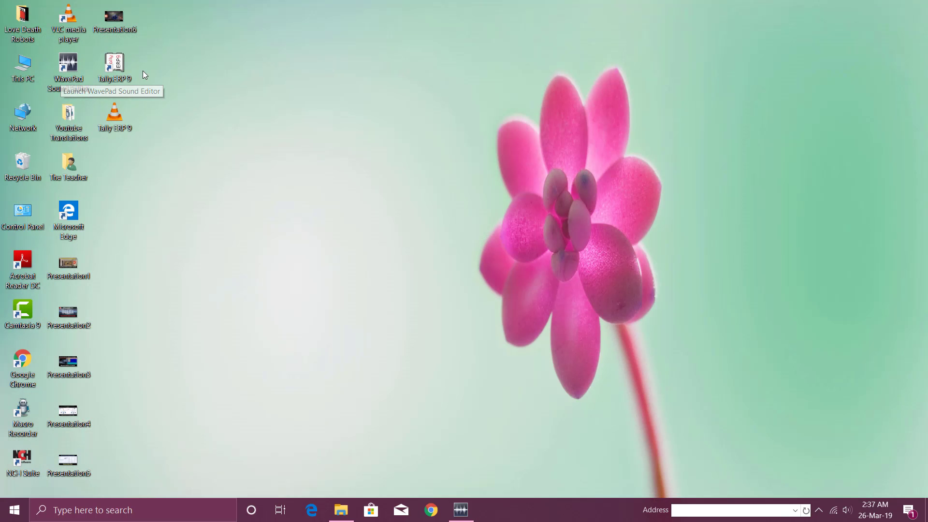
{"action": "double_click", "coordinate": [122, 67]}
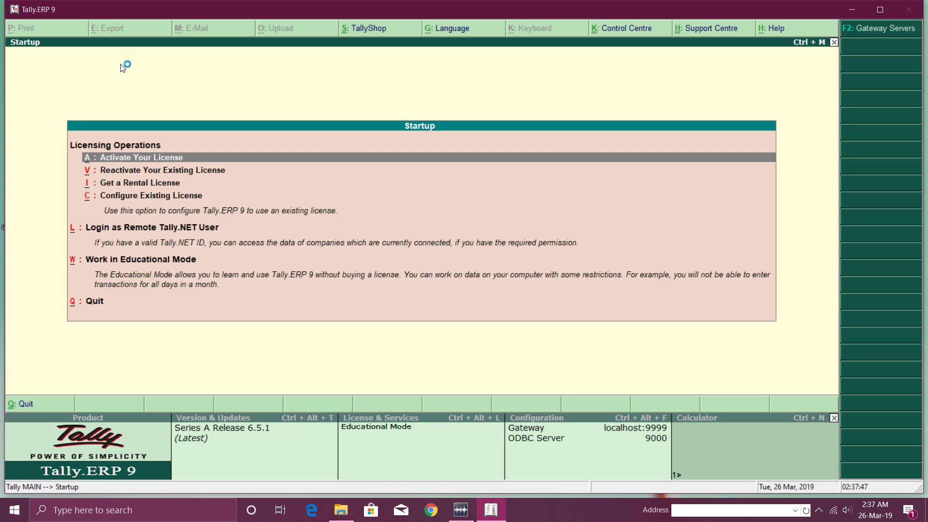
{"action": "key", "text": "Escape"}
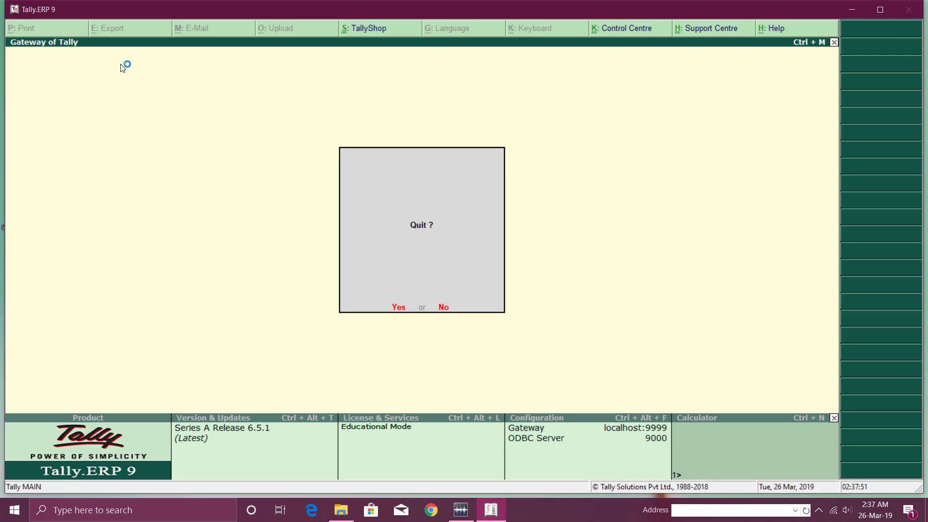
{"action": "key", "text": "n"}
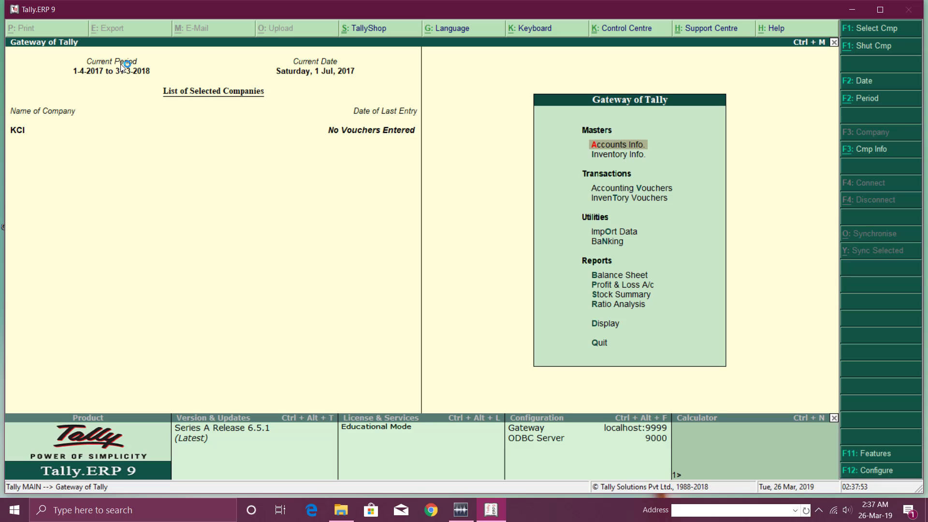
{"action": "key", "text": "Escape"}
Quit, relaunch Tally in Educational Mode with no company loaded, and check KCI in the company list.
{"action": "key", "text": "y"}
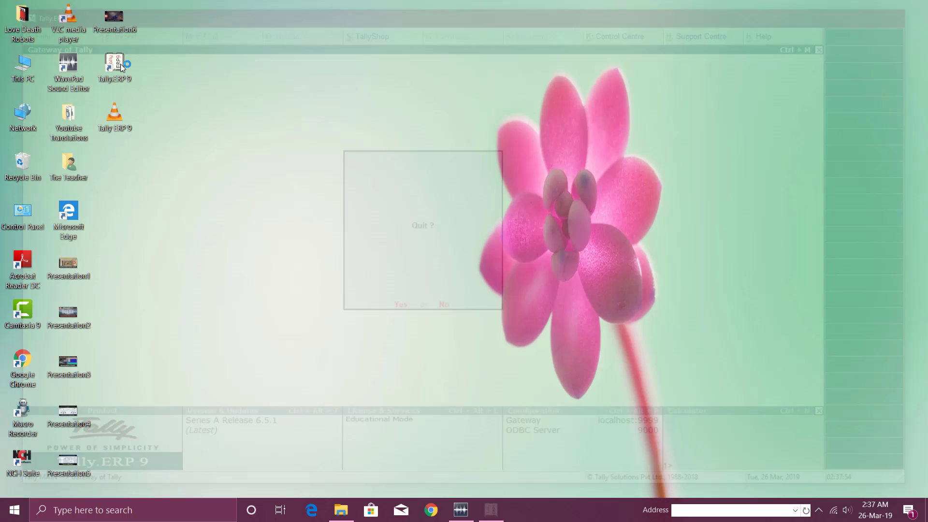
{"action": "double_click", "coordinate": [121, 70]}
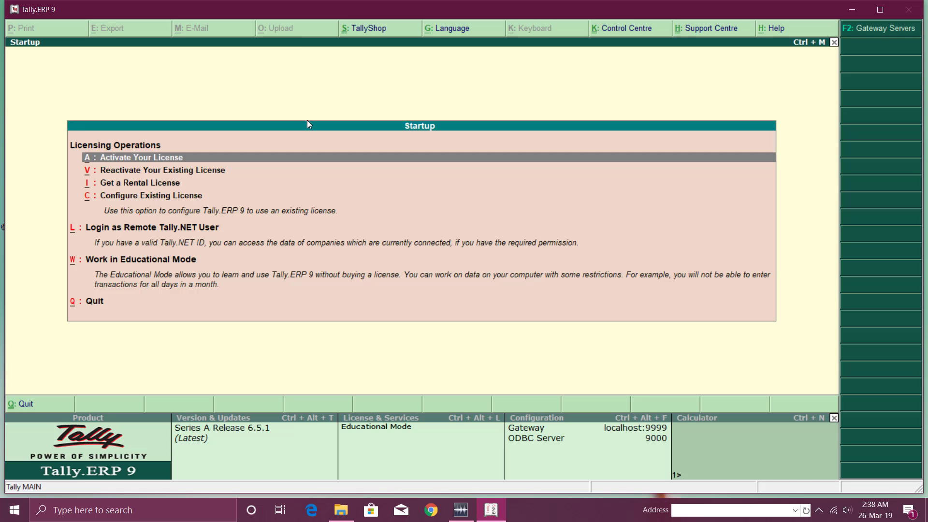
{"action": "key", "text": "Up"}
{"action": "key", "text": "Up"}
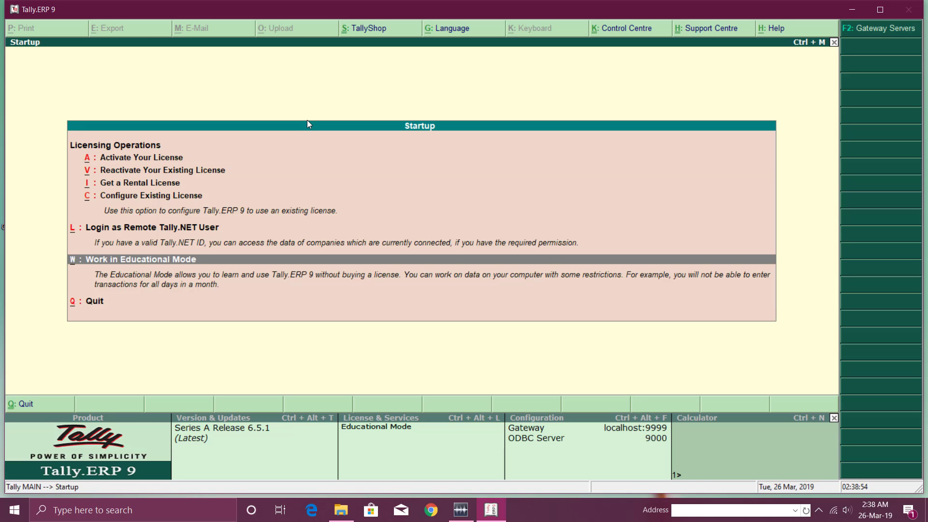
{"action": "key", "text": "Return"}
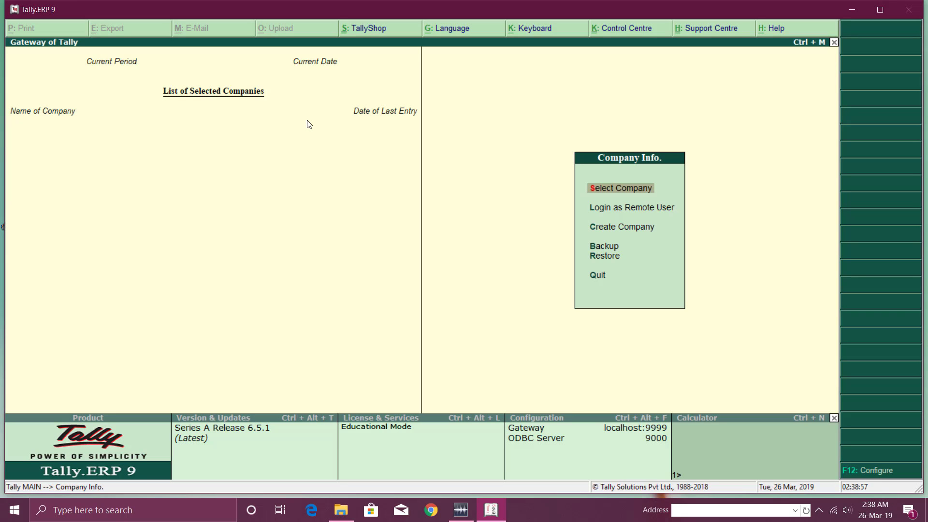
{"action": "key", "text": "Return"}
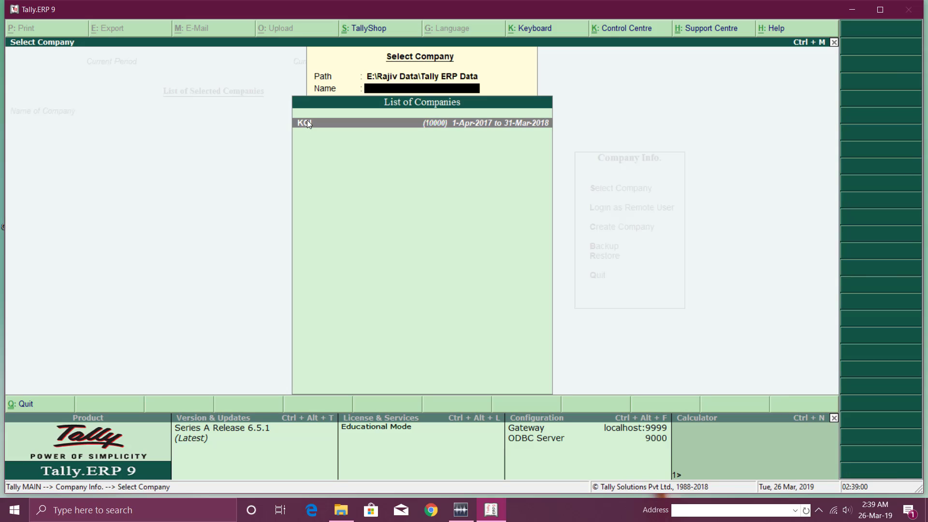
{"action": "key", "text": "Escape"}
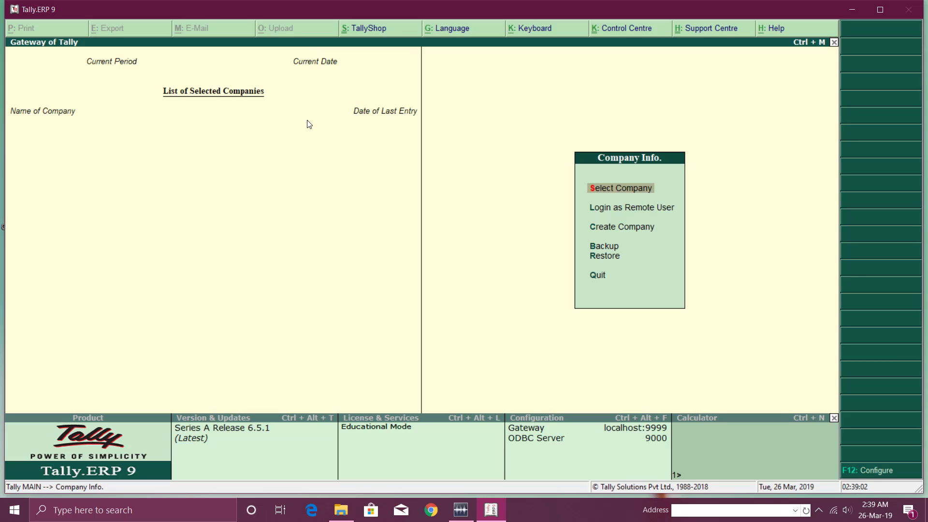